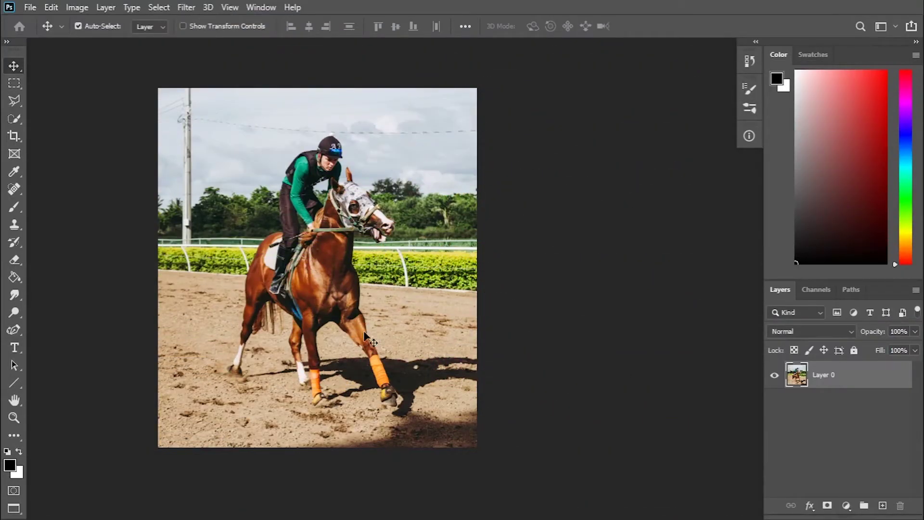
Outline the horse and rider with the Object Selection tool to select them.
left_click(19, 121)
left_click(71, 118)
mouse_move(341, 118)
left_mouse_down()
mouse_move(247, 152)
mouse_move(229, 402)
mouse_move(371, 429)
mouse_move(437, 346)
mouse_move(399, 169)
mouse_move(338, 122)
left_mouse_up()
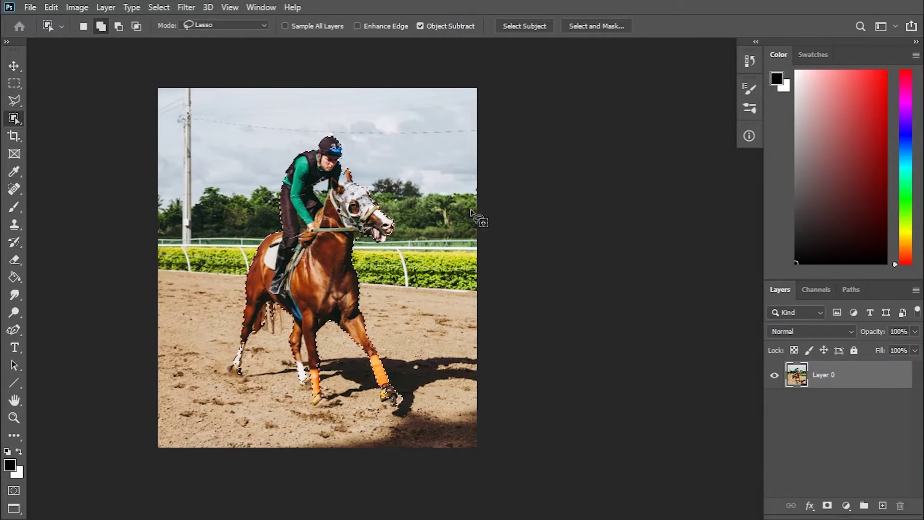
Refine the hooves with Quick Selection, adding the front hoof and trimming the rear hoof edge.
right_click(14, 118)
left_click(57, 124)
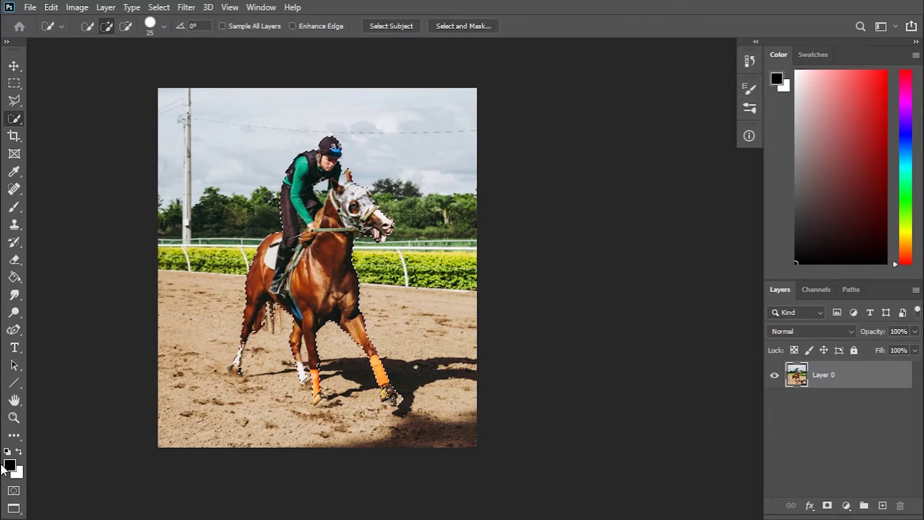
left_click(14, 417)
key("ctrl+plus")
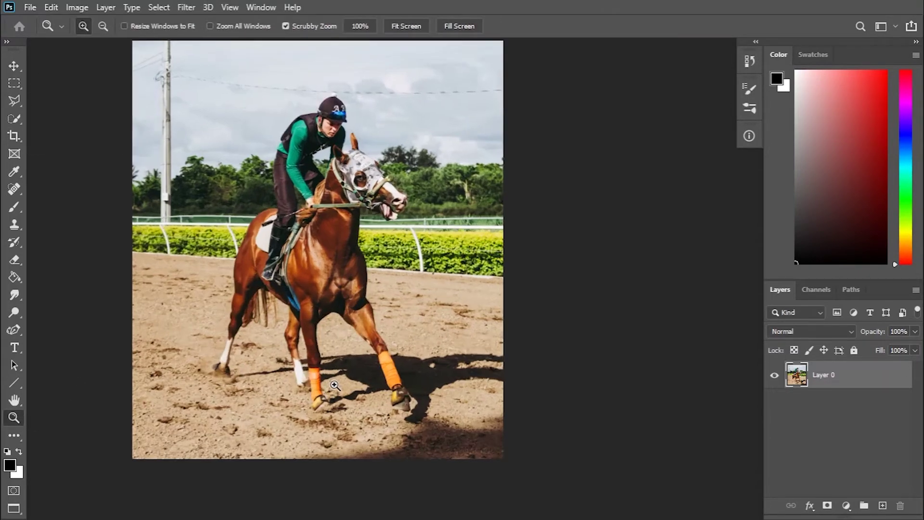
key("w")
left_click_drag(154, 352, 154, 366)
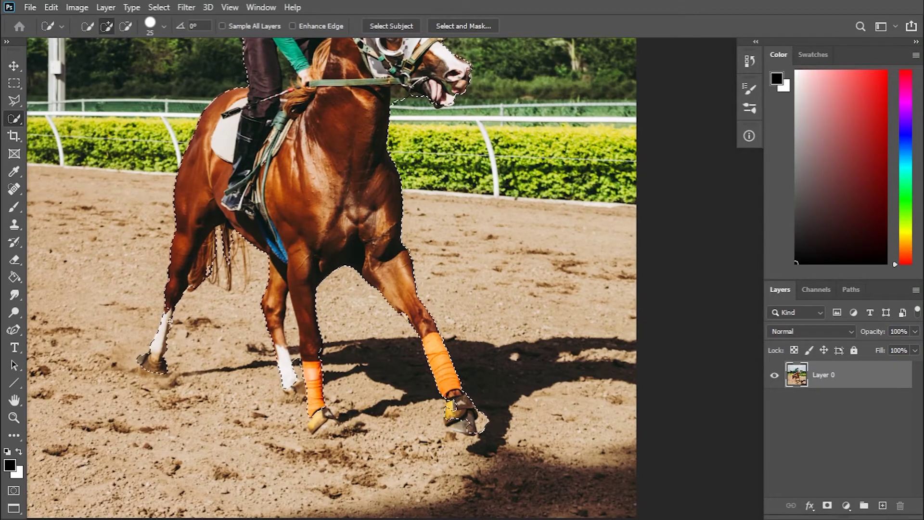
key("alt")
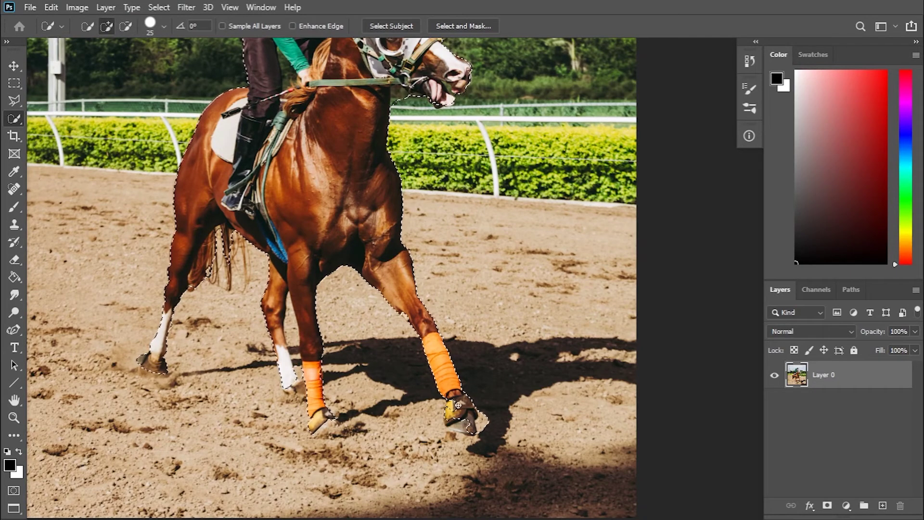
left_click(485, 423, "alt")
scroll(487, 425, "up", 1)
scroll(487, 425, "up", 3)
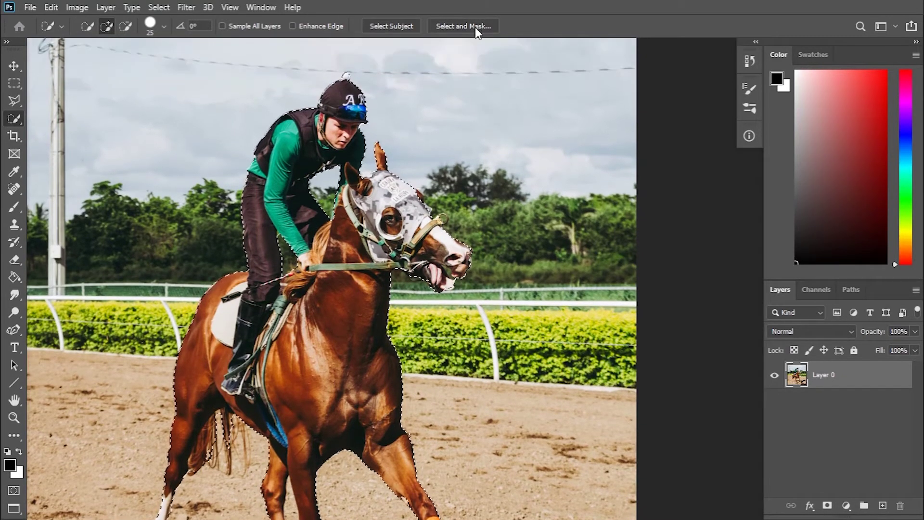
In Select and Mask, blend the stray tail hairs in with the Refine Edge Brush.
left_click(475, 27)
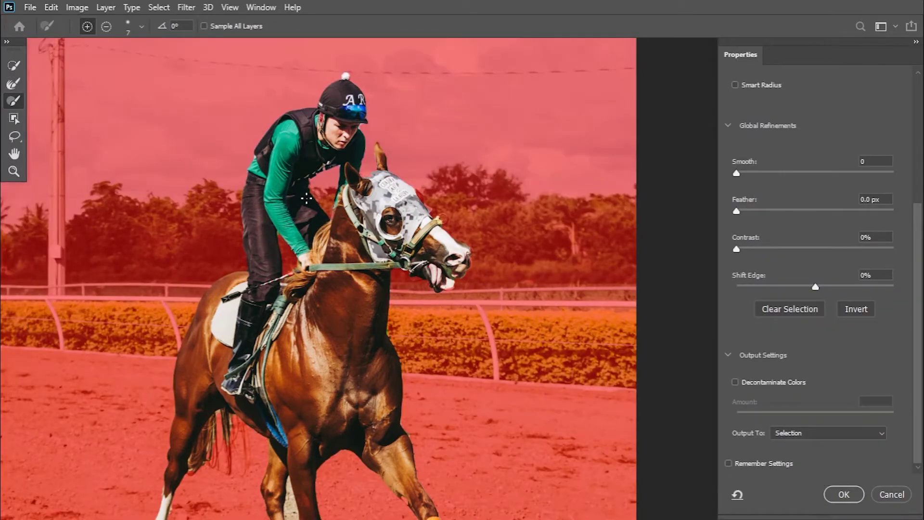
scroll(151, 160, "down", 5)
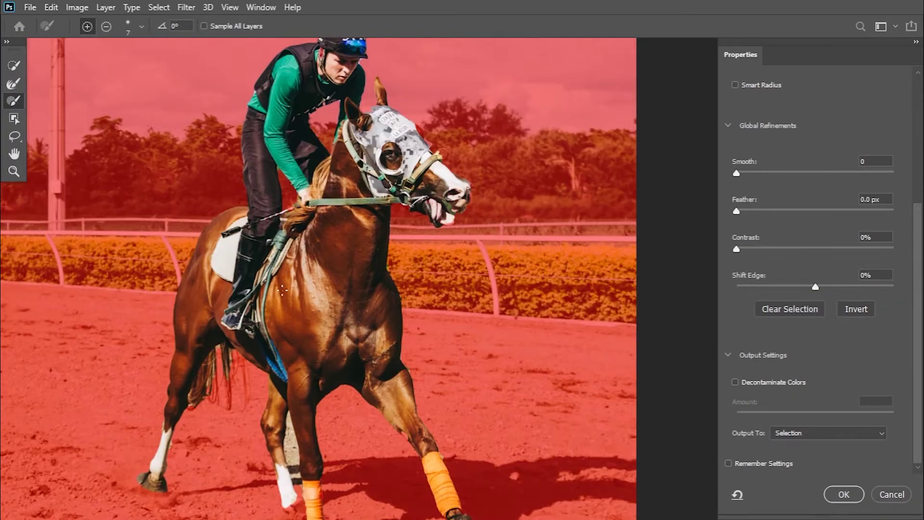
key("w")
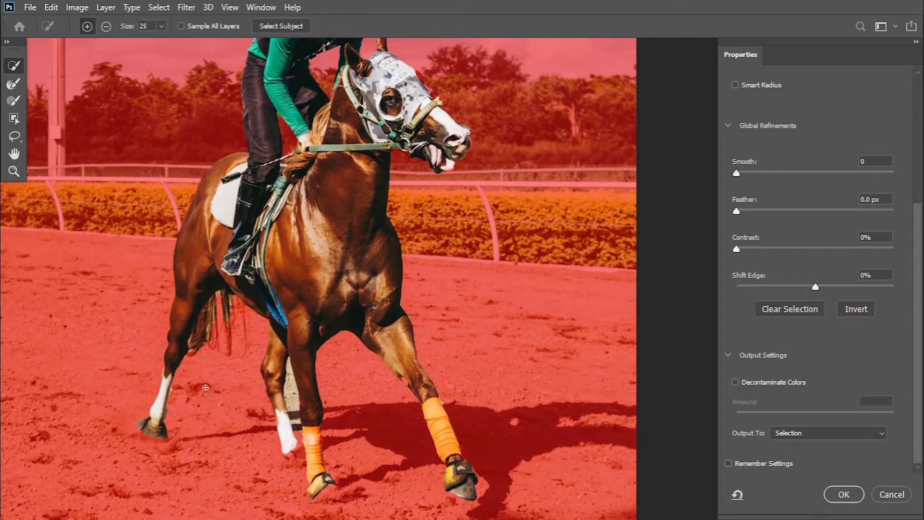
scroll(448, 298, "up", 2)
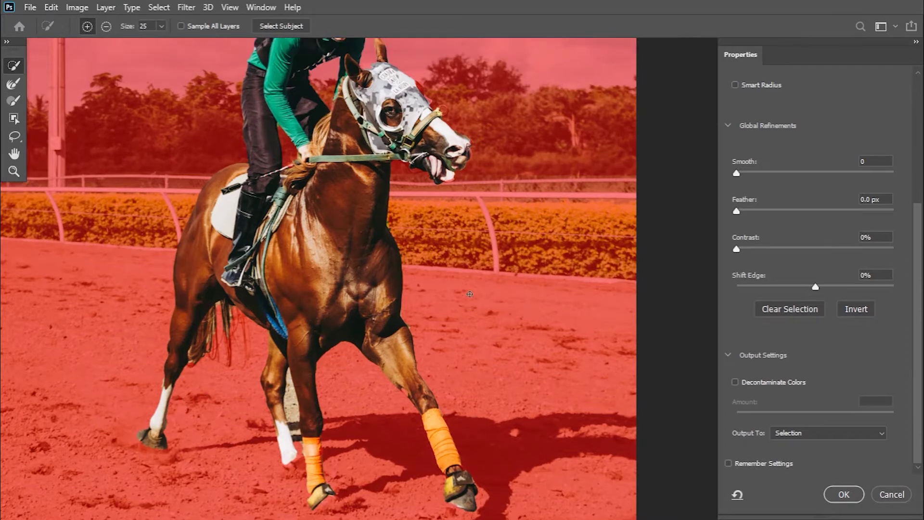
scroll(437, 175, "up", 1)
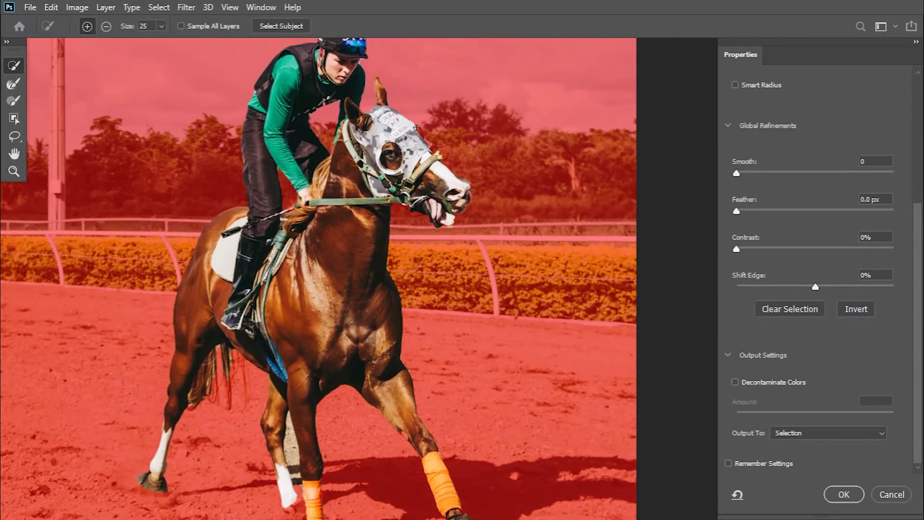
left_click(13, 83)
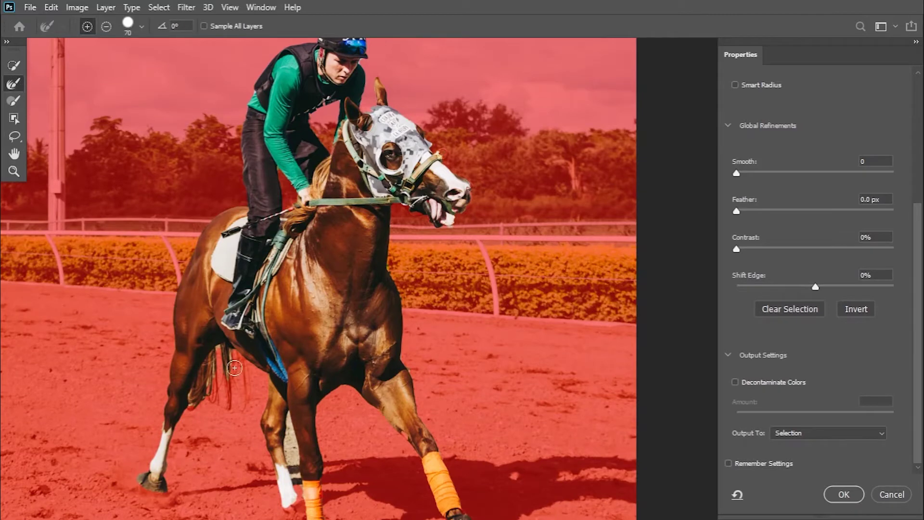
left_click_drag(229, 390, 198, 411)
Zoom in on the jockey's head and subtract the horse's open mouth gap with a smaller brush.
scroll(234, 242, "up", 6)
key("w")
key("z")
left_click(391, 197)
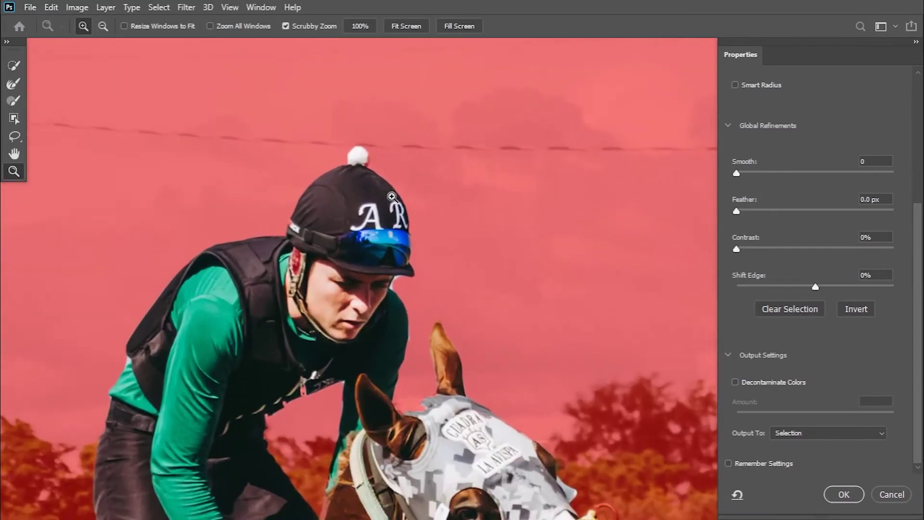
key("w")
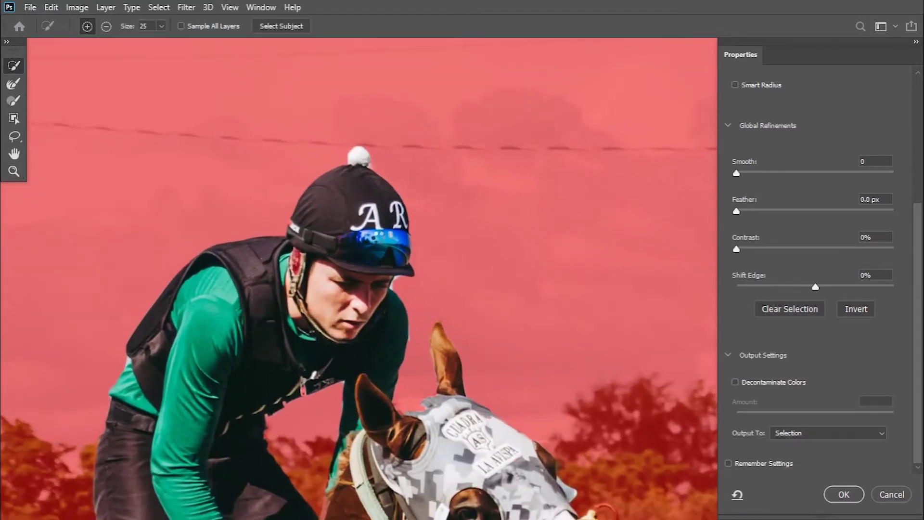
scroll(419, 275, "down", 2)
key("alt")
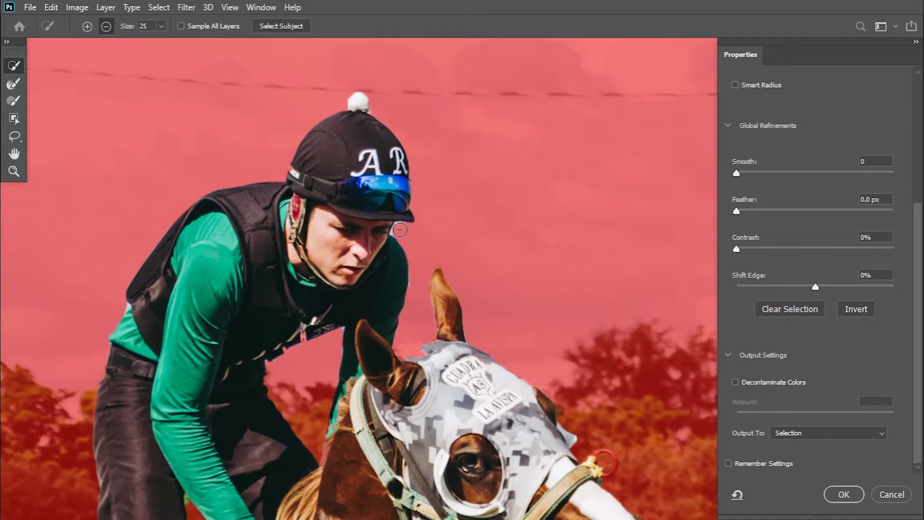
scroll(424, 316, "down", 6)
scroll(530, 337, "down", 2)
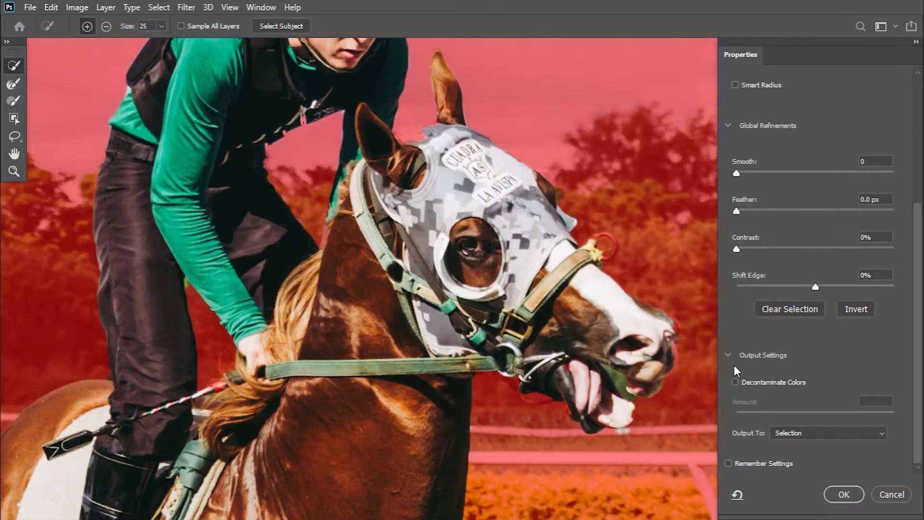
key("bracketleft")
key("bracketleft")
key("bracketleft")
key("alt")
left_click_drag(621, 378, 626, 391)
Zoom out to the whole photo and subtract the track gap between the horse's legs.
left_click(13, 102)
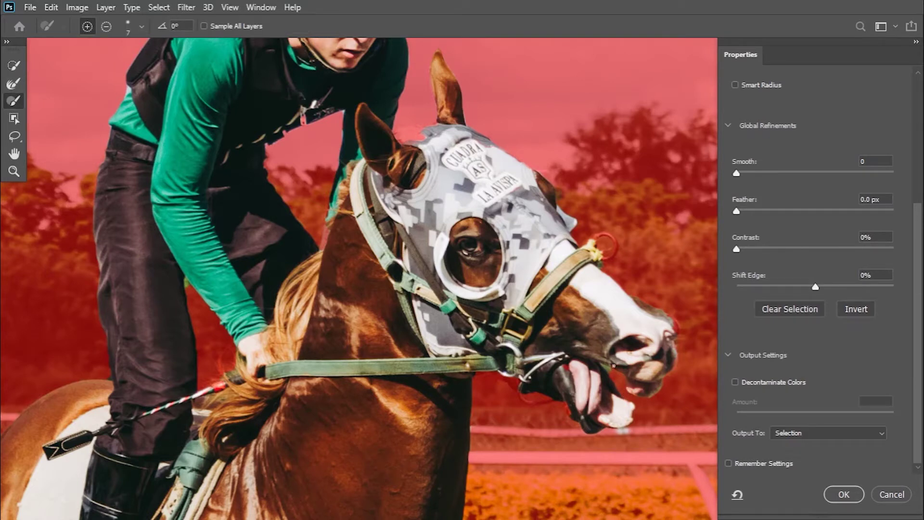
key("alt")
left_click(14, 171)
key("ctrl+0")
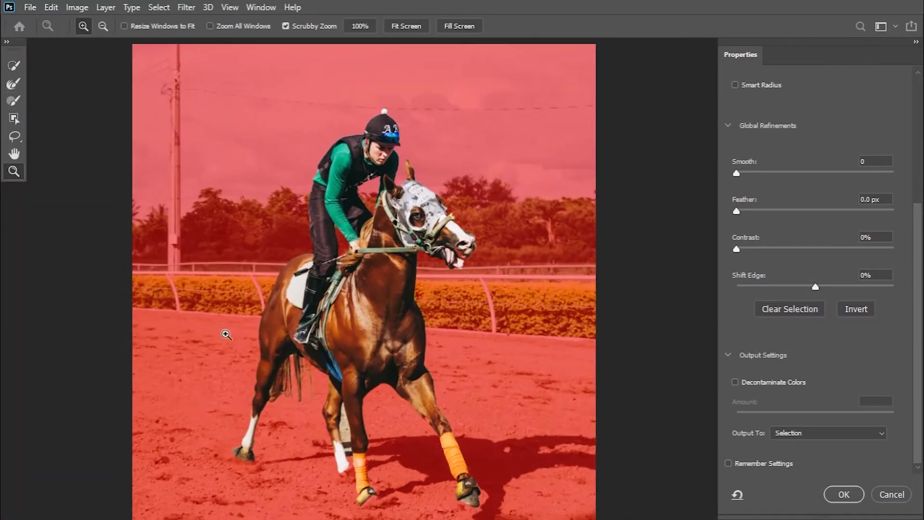
key("w")
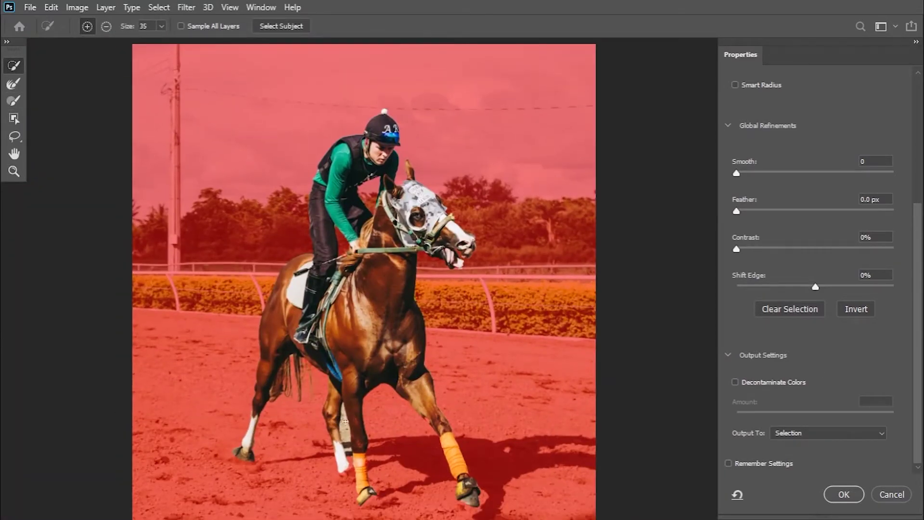
key("alt")
left_click_drag(342, 417, 345, 421)
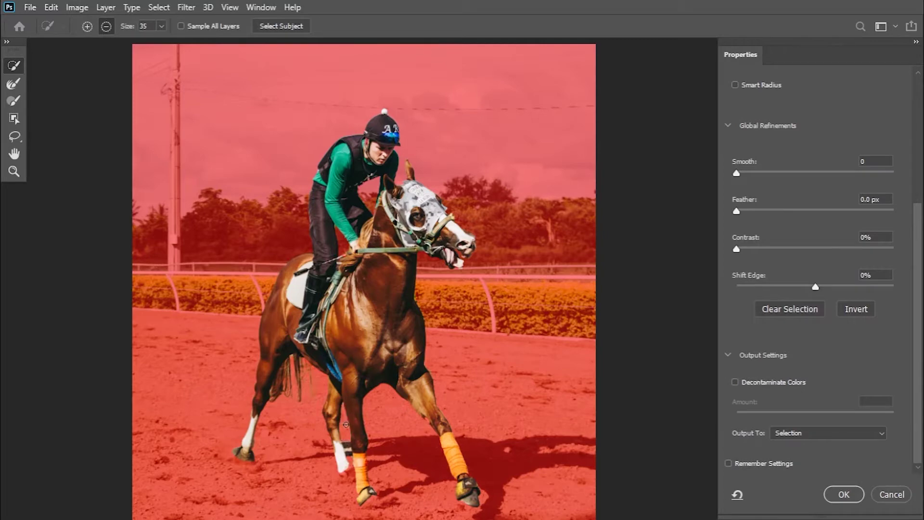
key("alt")
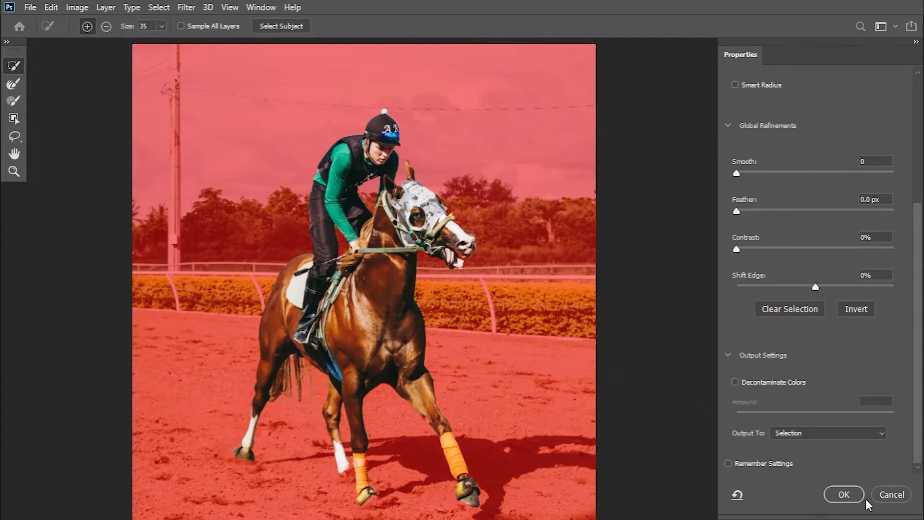
Apply the refined selection, copy the horse and rider to Layer 1, and reload its outline.
left_click(845, 494)
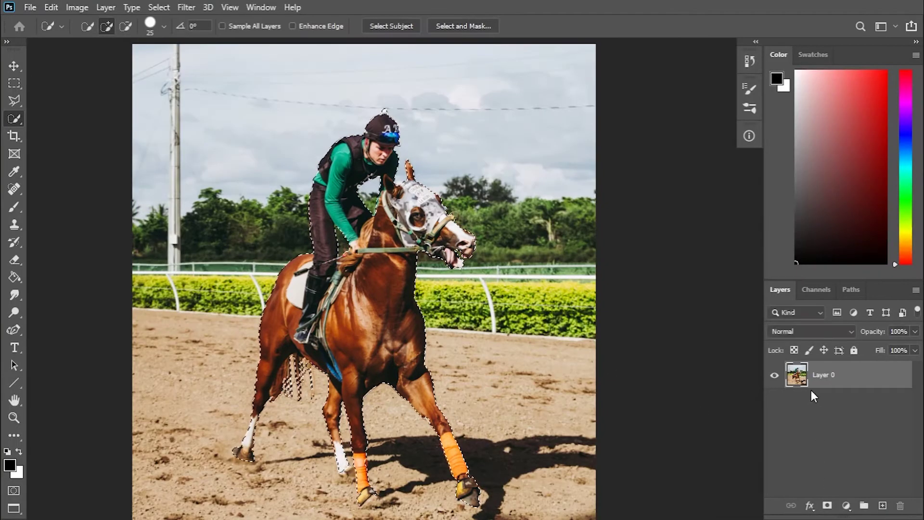
key("ctrl+j")
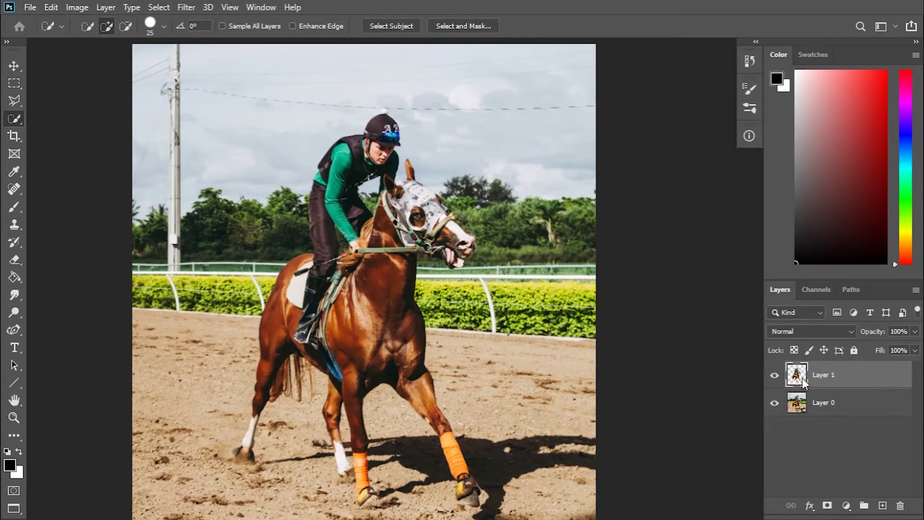
left_click(797, 375, "ctrl")
Expand the selection by 20 pixels and make Layer 0 active.
left_click(82, 8)
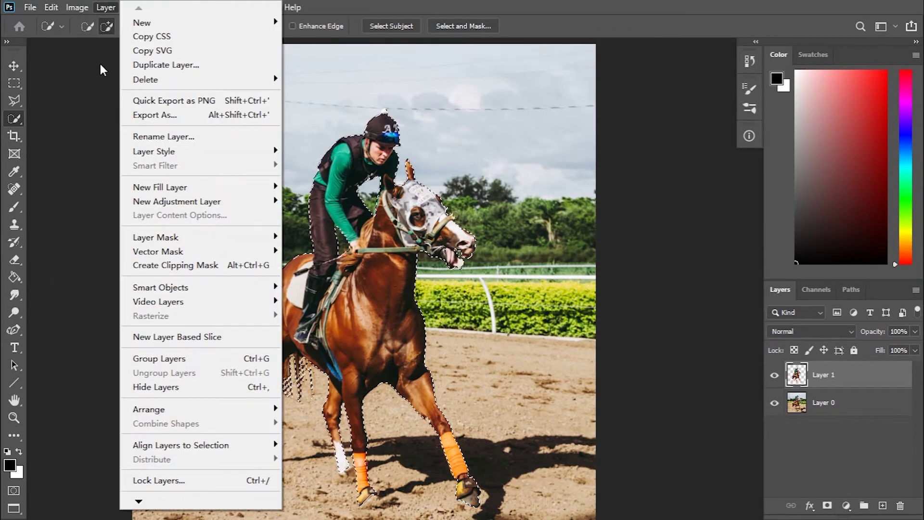
left_click(101, 70)
left_click(161, 8)
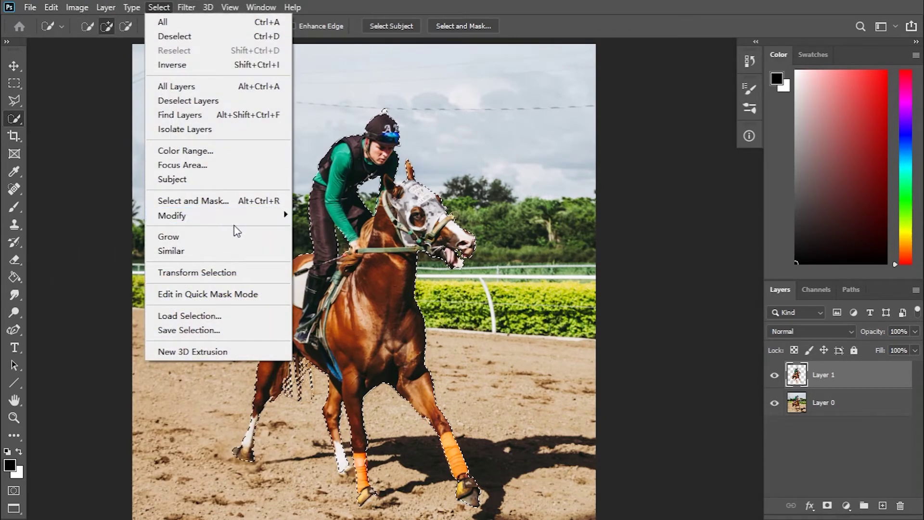
mouse_move(217, 216)
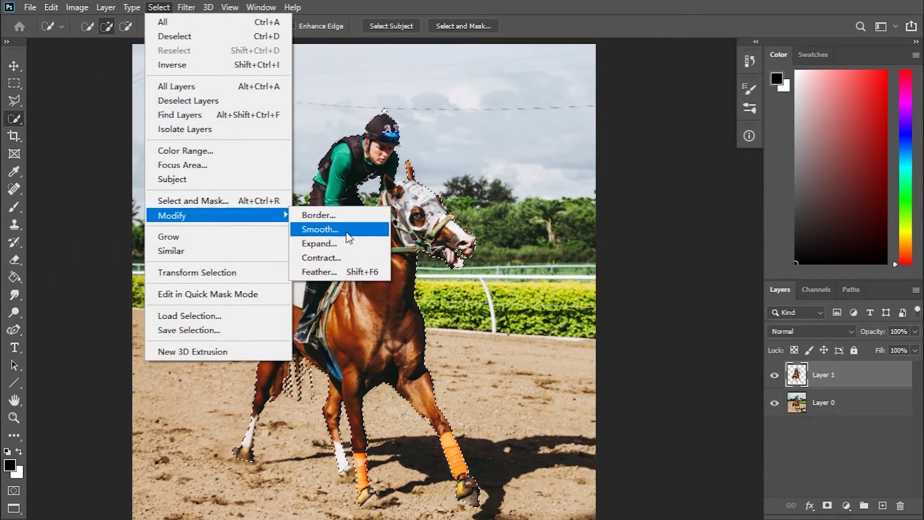
left_click(350, 243)
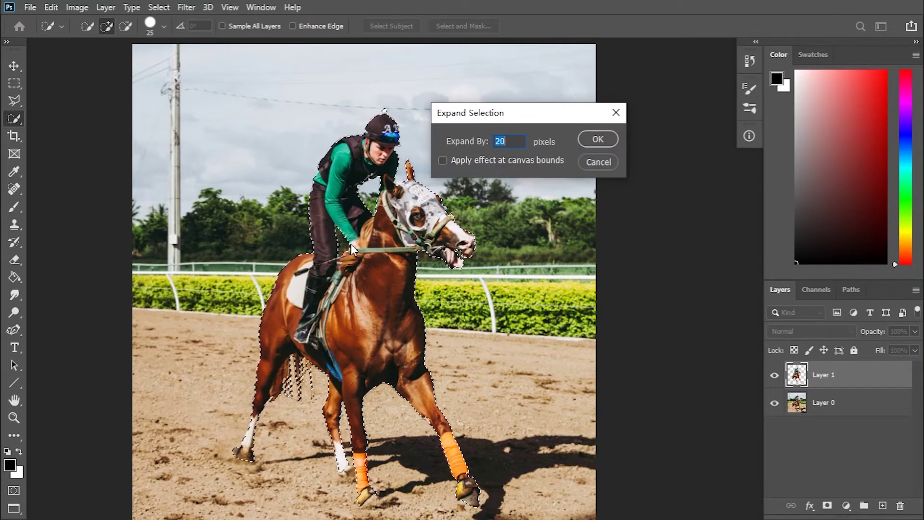
left_click(596, 140)
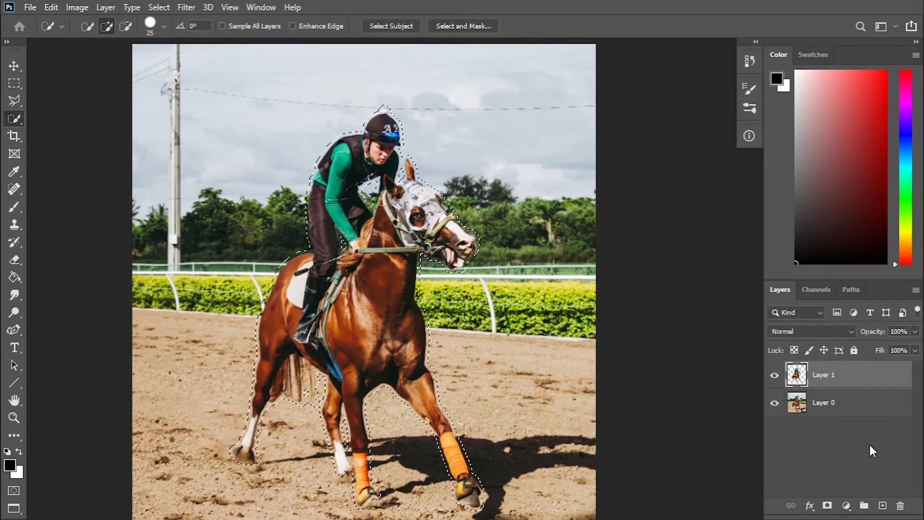
left_click(834, 403)
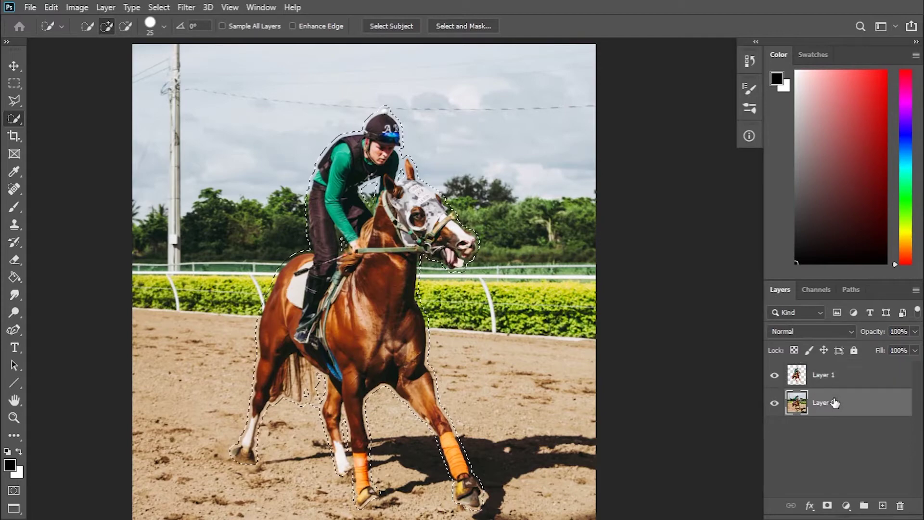
Content-aware fill the expanded horse area, outputting to a new layer, Layer 0 copy.
left_click(51, 7)
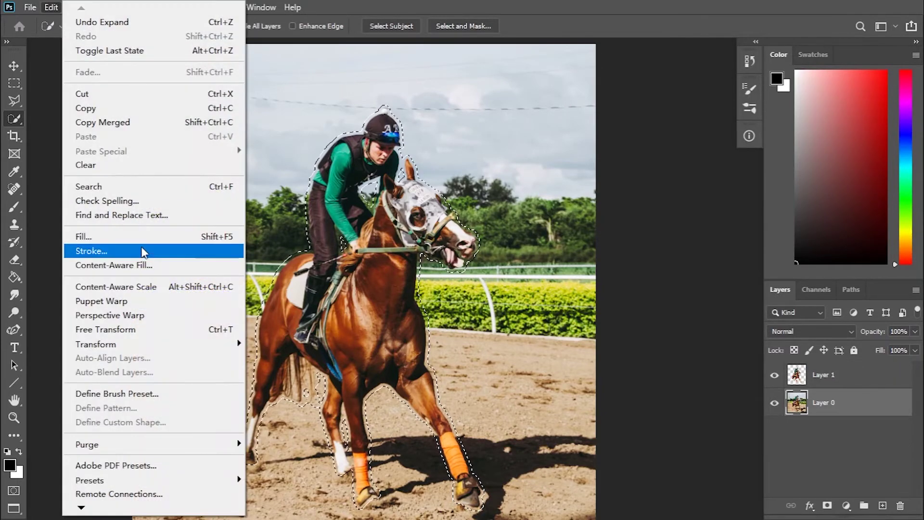
left_click(153, 265)
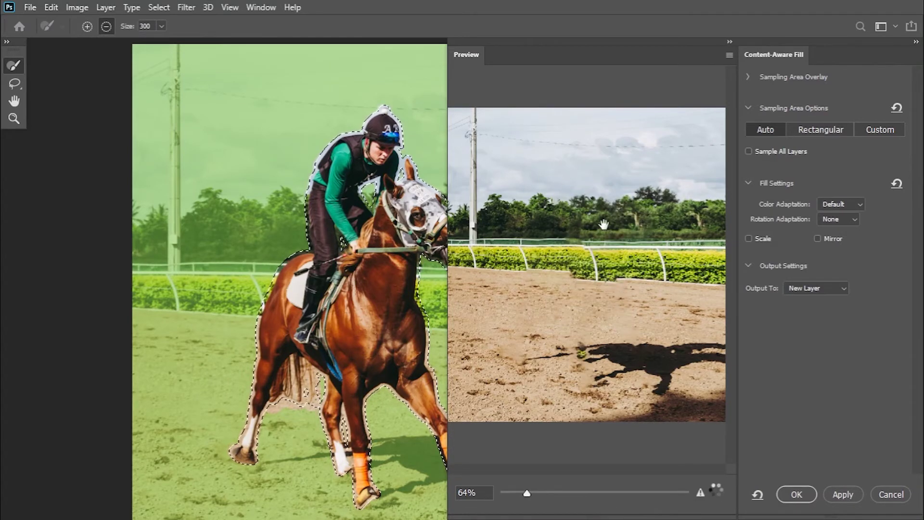
left_click(800, 498)
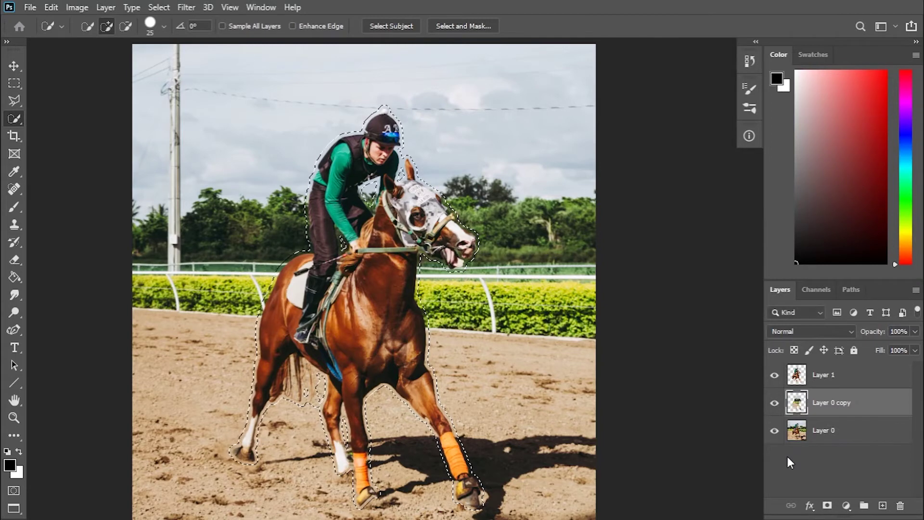
Hide Layer 1, duplicate Layer 0, and merge the duplicate into Layer 0 copy.
left_click(774, 375)
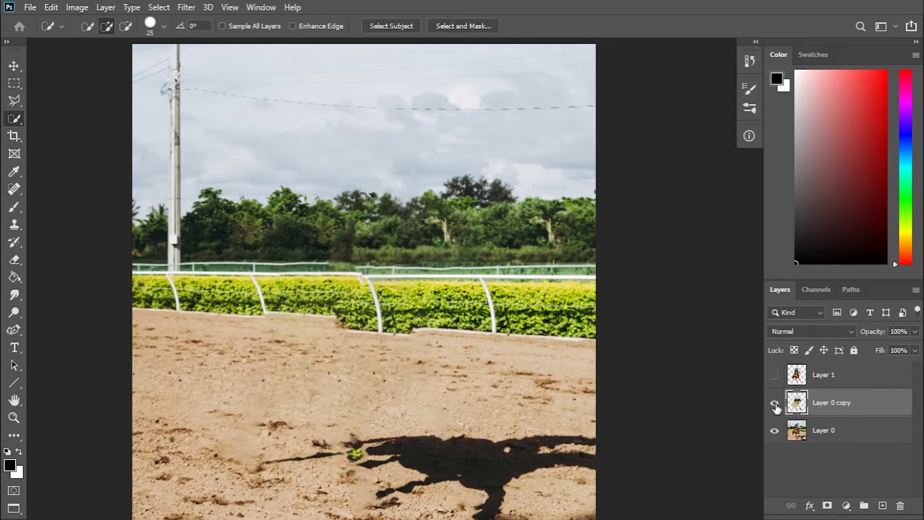
left_click(829, 438, "ctrl")
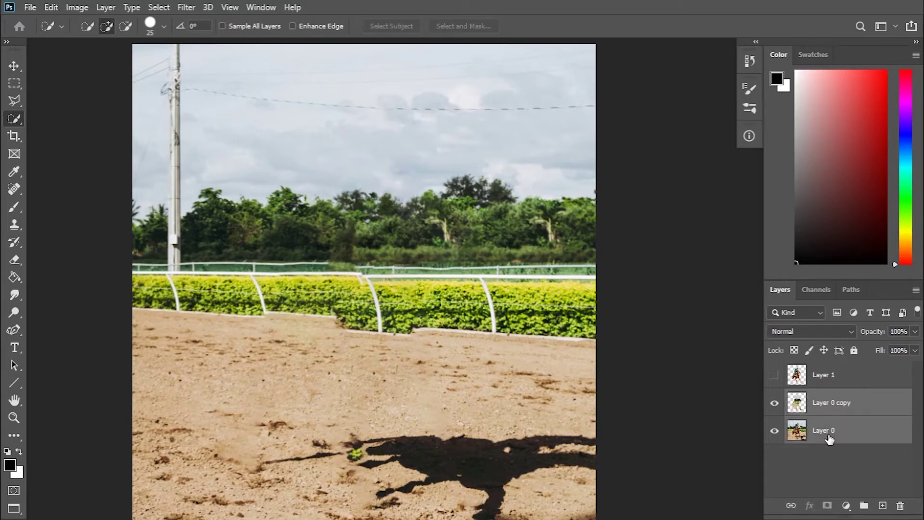
left_click(846, 442)
key("ctrl+j")
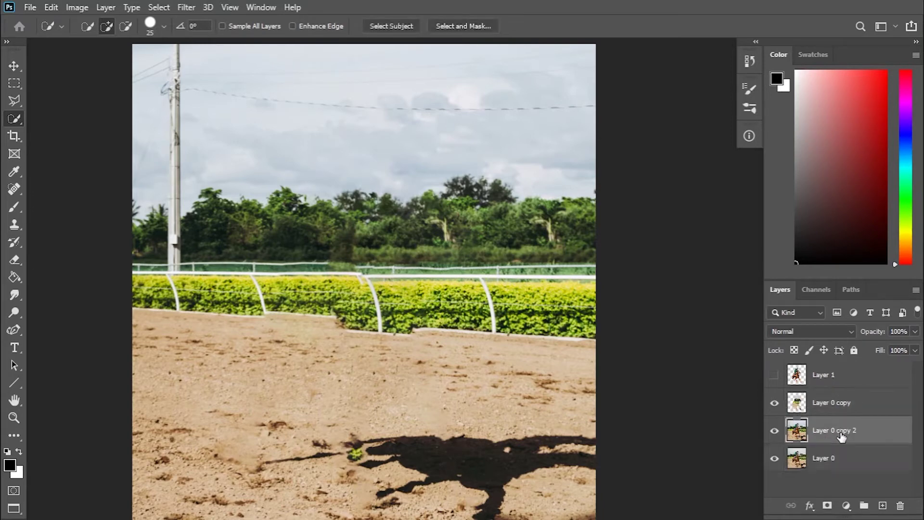
left_click(831, 410, "ctrl")
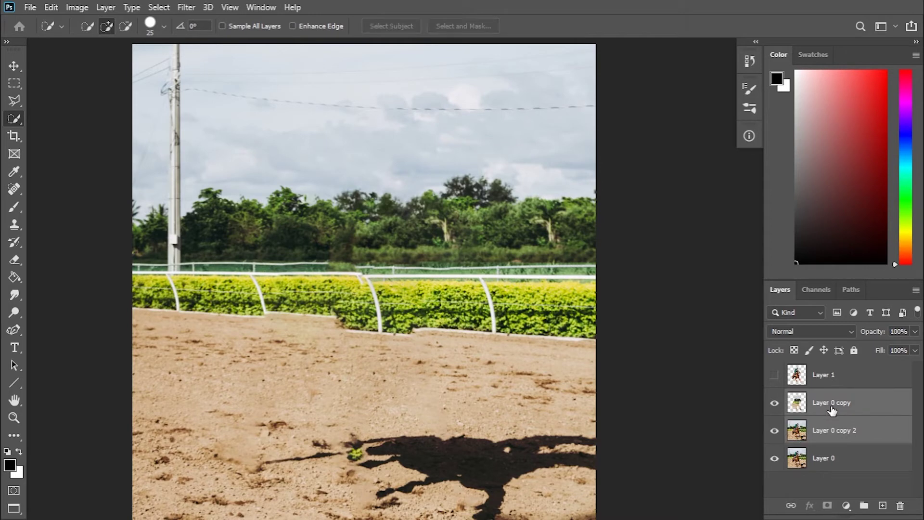
right_click(832, 410)
left_click(750, 401)
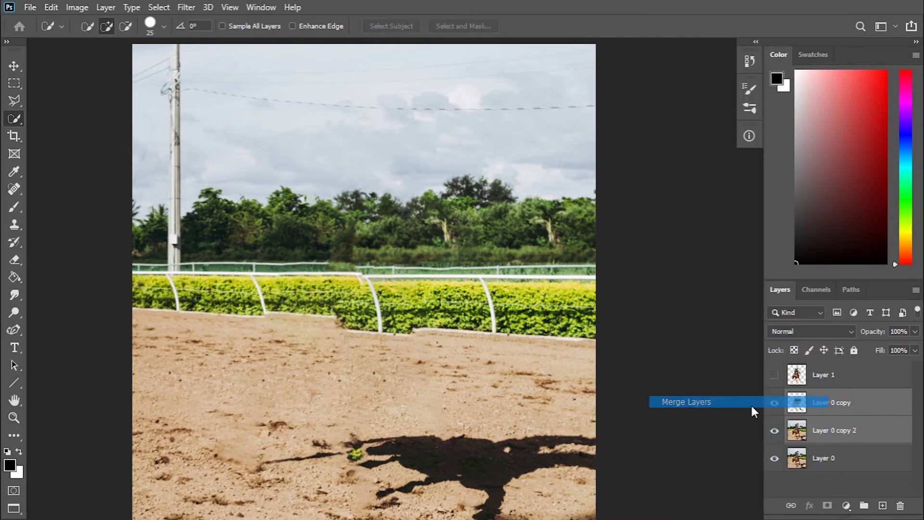
Show Layer 1 again and convert Layer 0 copy to a smart object.
left_click(774, 375)
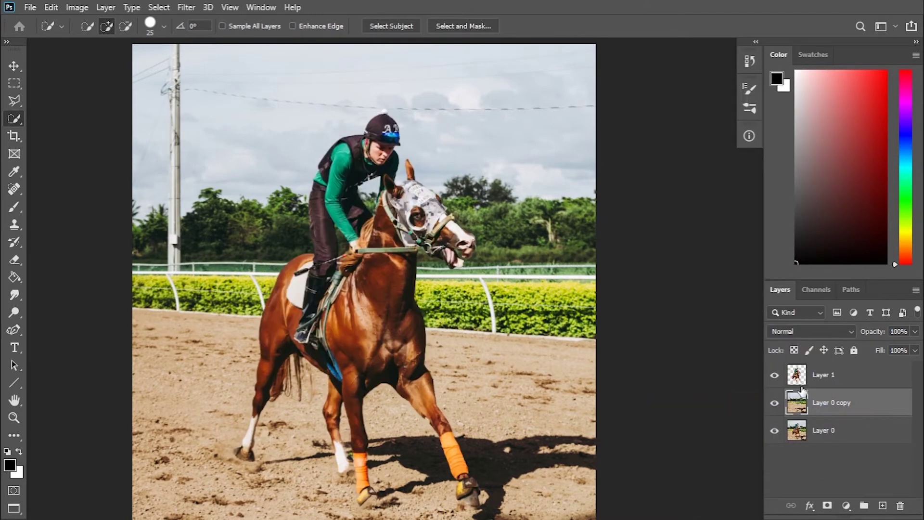
right_click(834, 418)
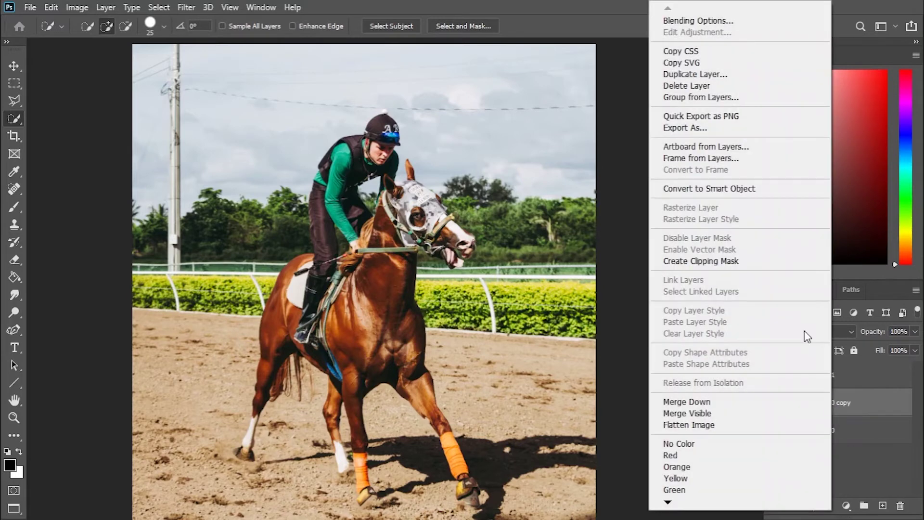
left_click(738, 188)
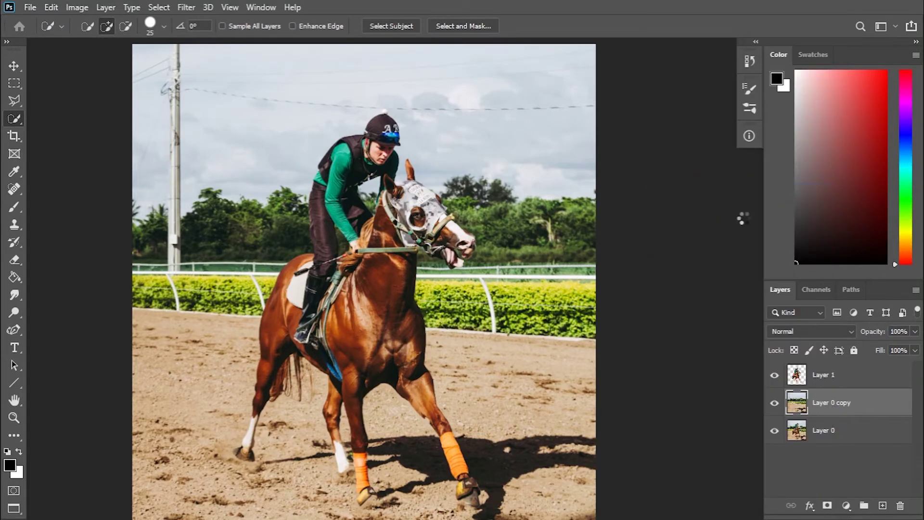
Apply a Motion Blur smart filter to the background at angle -5° and distance 166 pixels.
left_click(186, 8)
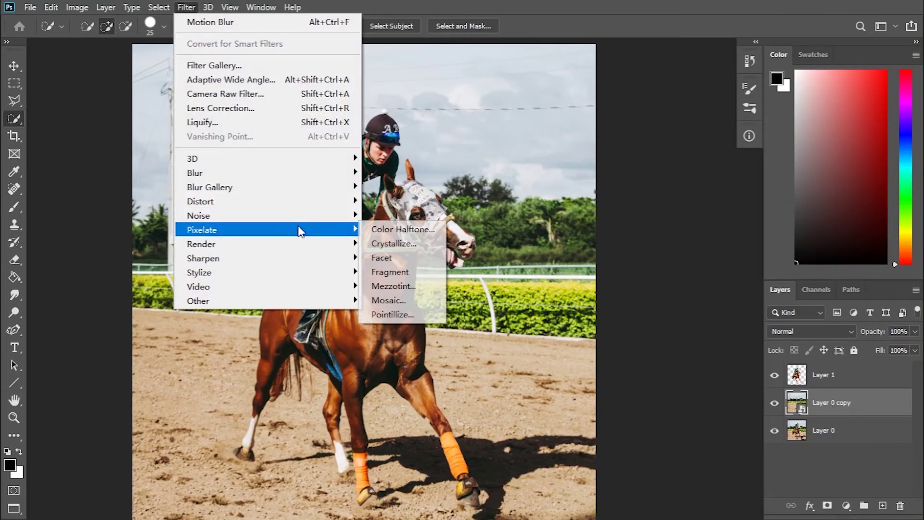
mouse_move(266, 172)
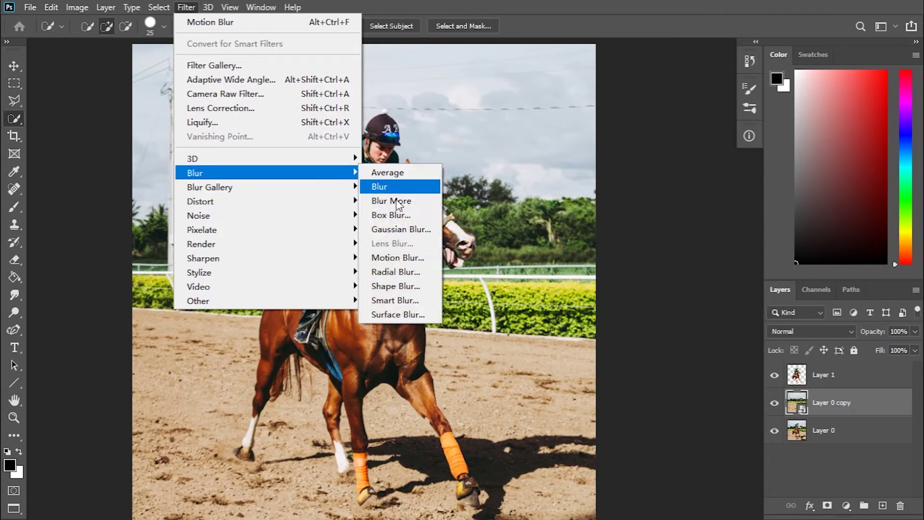
left_click(390, 258)
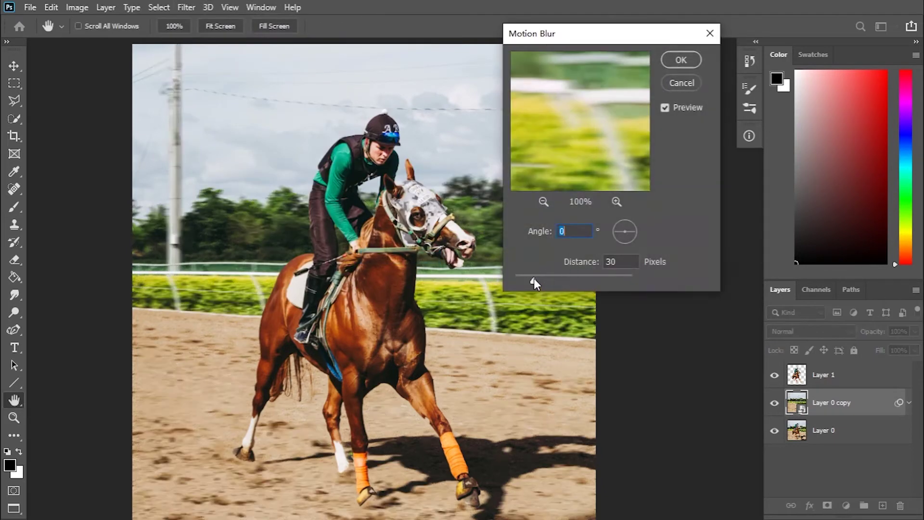
left_click_drag(533, 279, 573, 276)
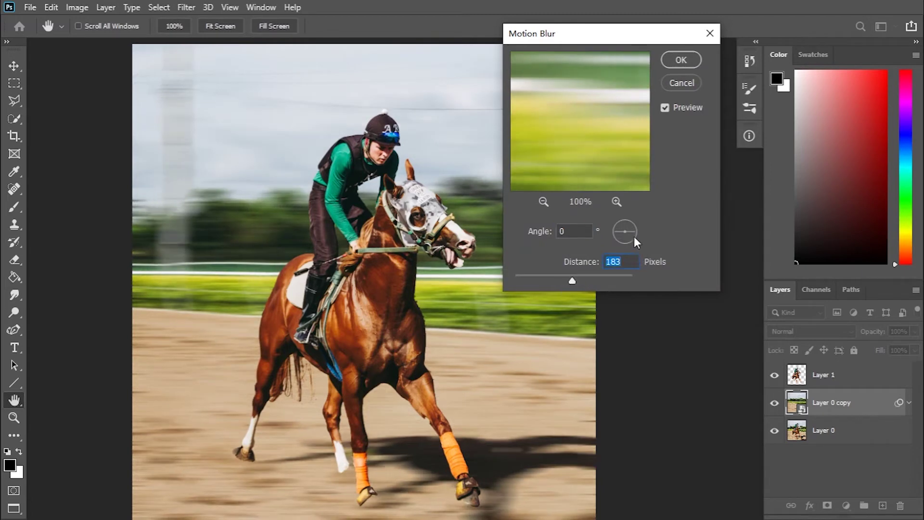
left_click_drag(634, 235, 633, 233)
left_click(576, 234)
type("-")
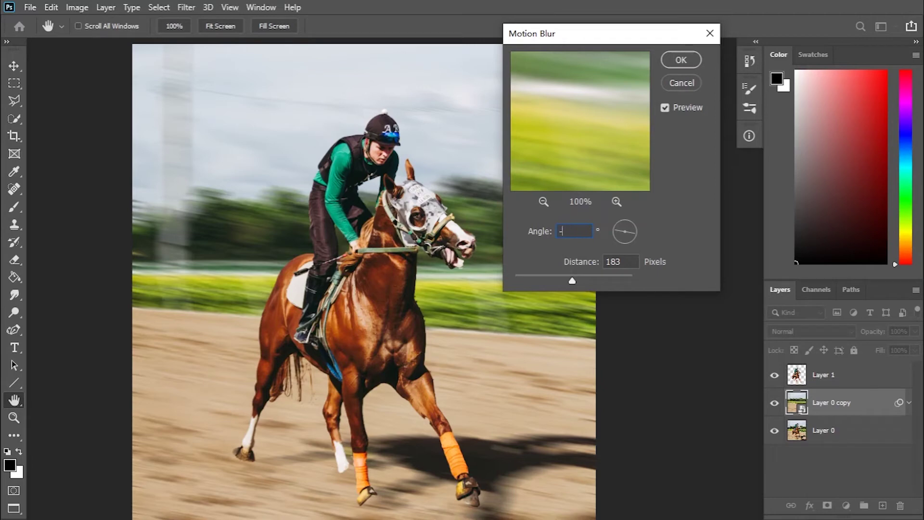
type("5")
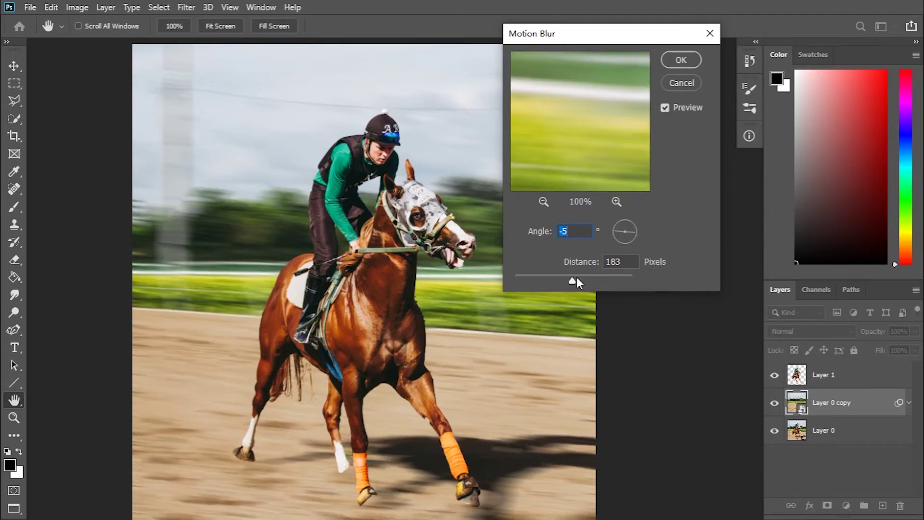
left_click_drag(577, 278, 570, 280)
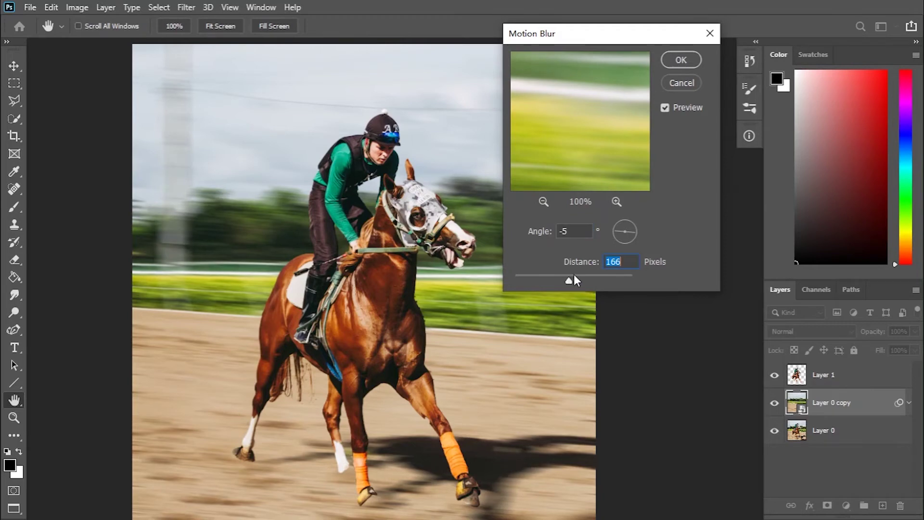
left_click(666, 109)
left_click(681, 61)
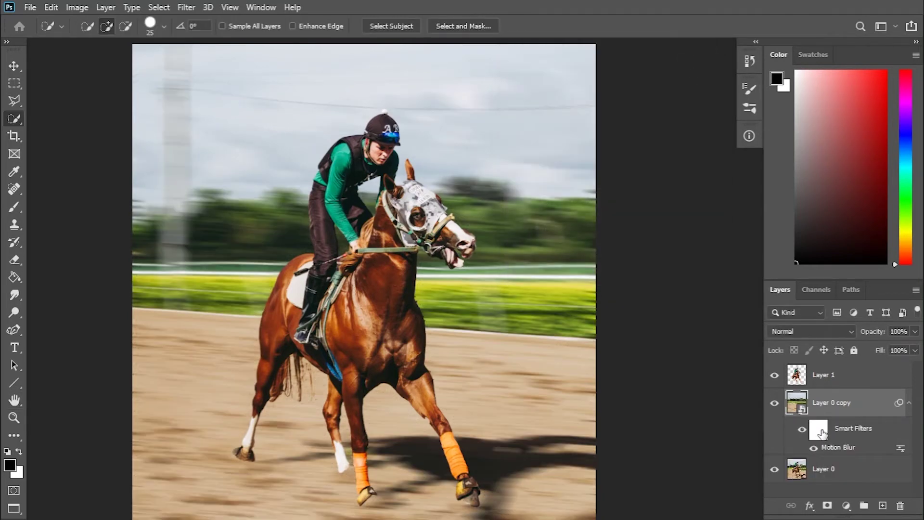
Pick the Brush tool with black, enlarge it to 175 px, and select Layer 1.
key("x")
left_click(18, 205)
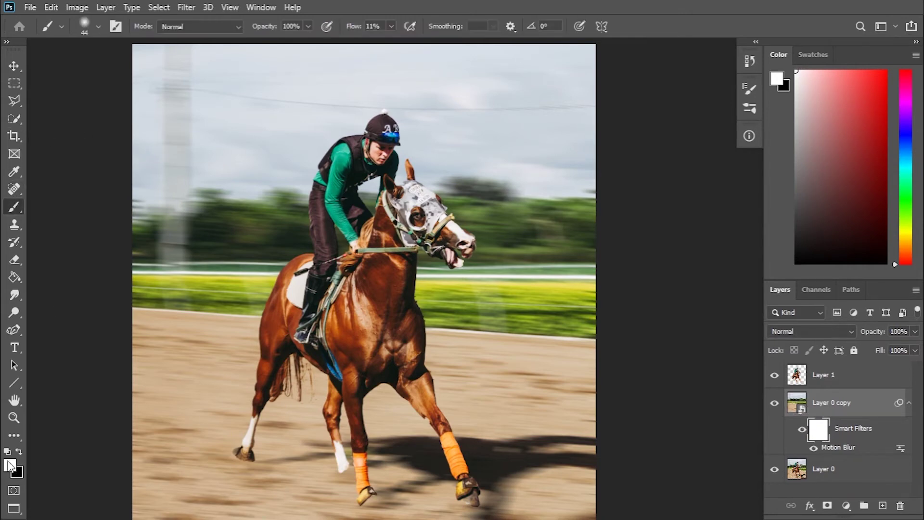
left_click(17, 452)
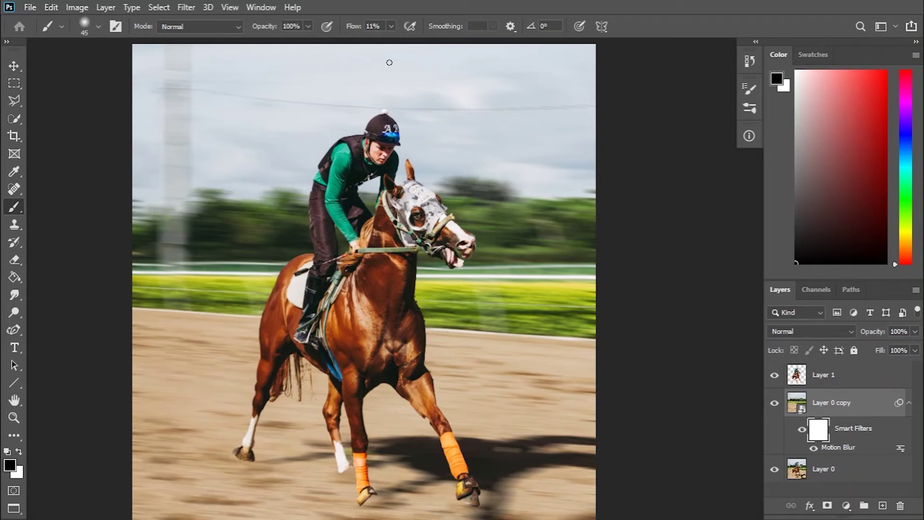
key("bracketright")
key("bracketright")
key("bracketright")
left_click(849, 379)
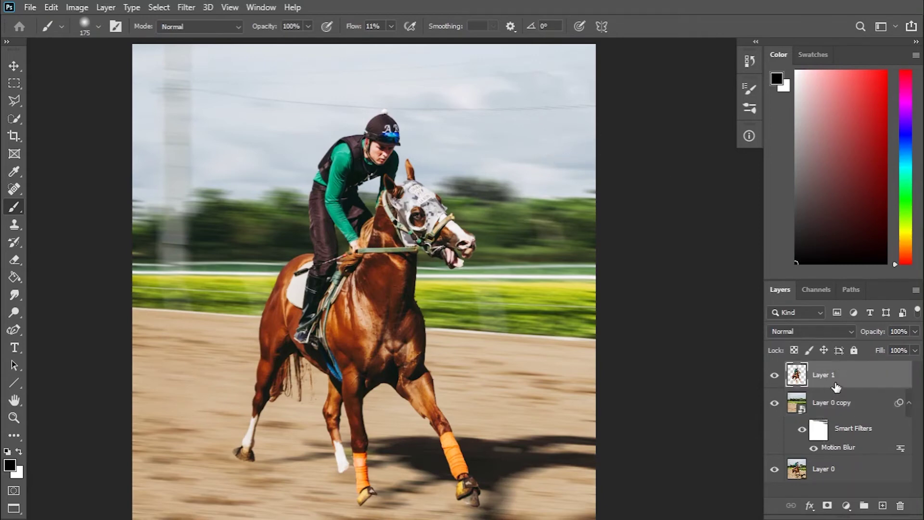
Convert Layer 1 to a smart object and preview a light Motion Blur of about 11 pixels.
right_click(842, 380)
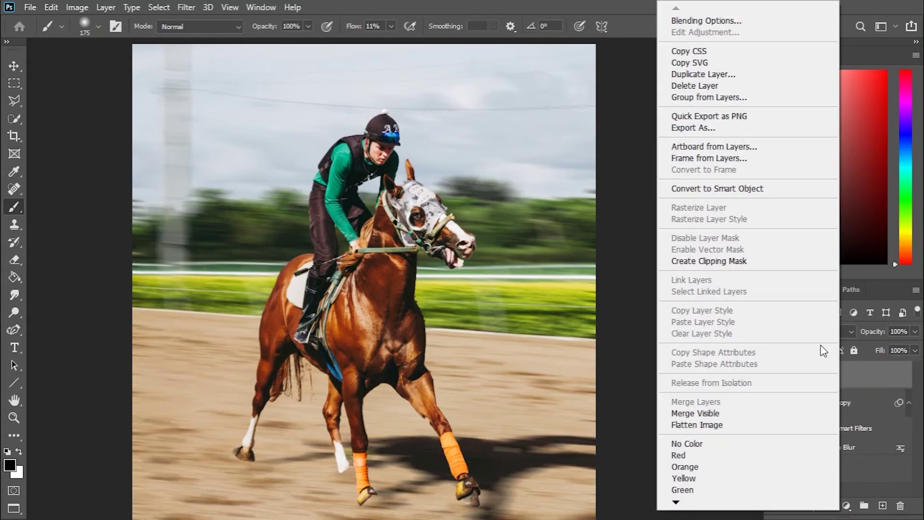
left_click(758, 189)
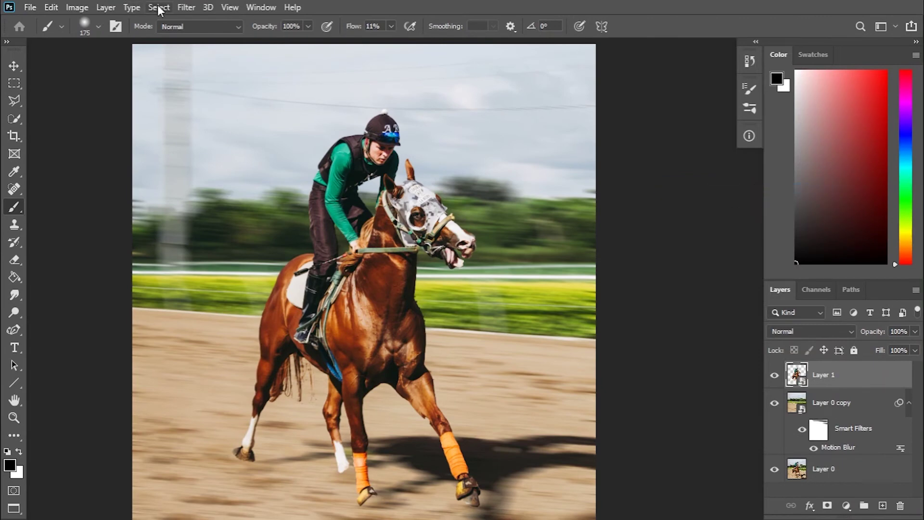
left_click(186, 7)
mouse_move(267, 172)
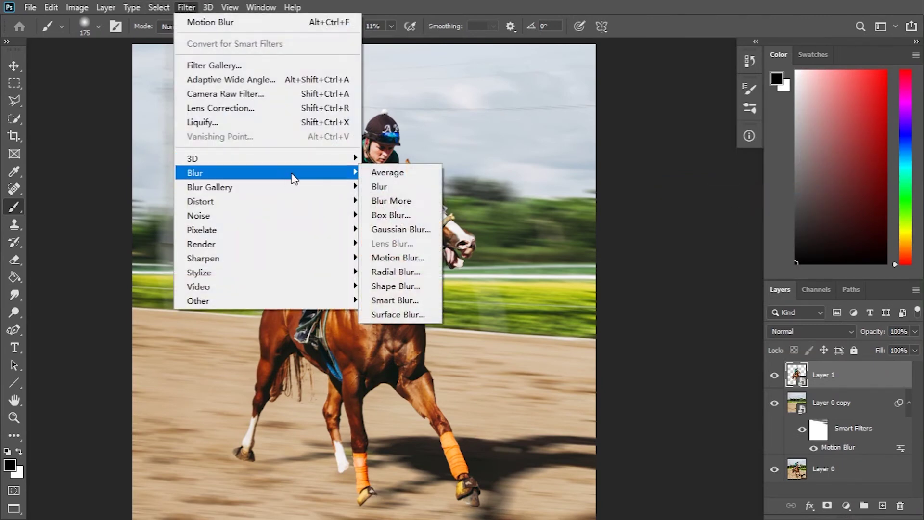
left_click(418, 258)
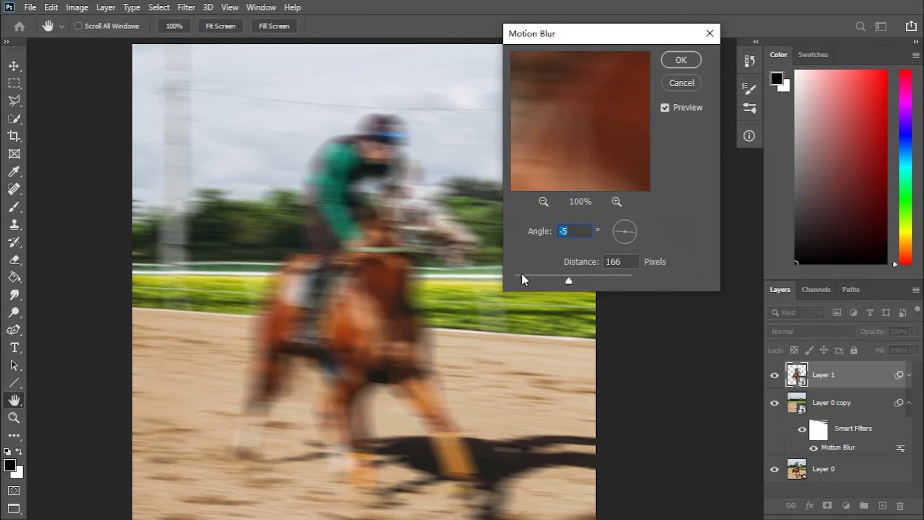
left_click(520, 278)
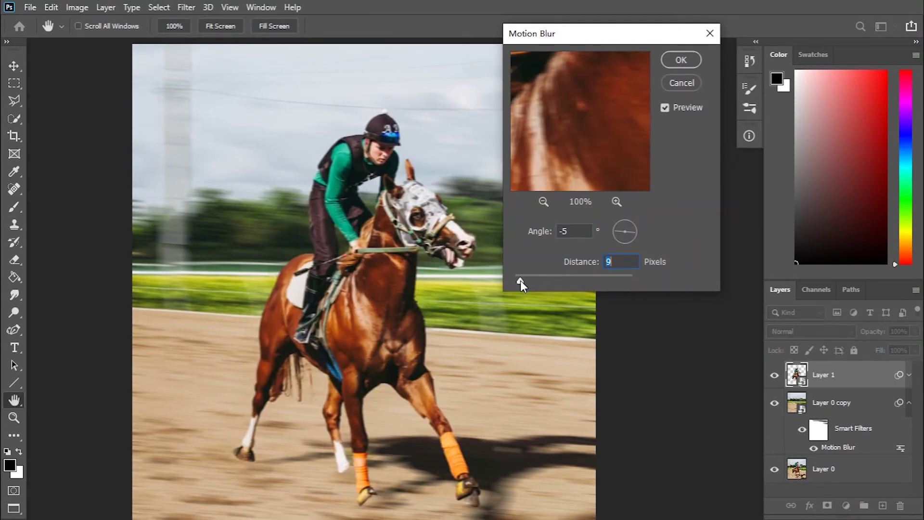
left_click_drag(521, 280, 523, 281)
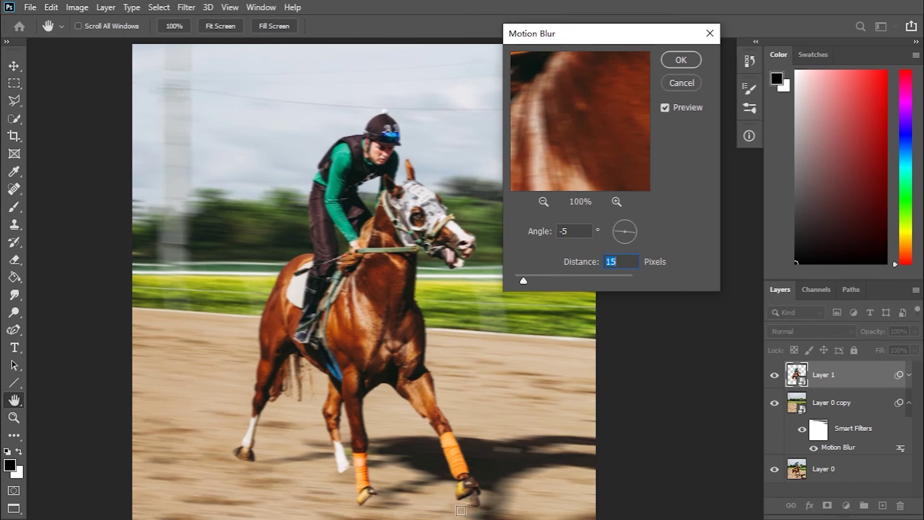
left_click_drag(522, 283, 523, 281)
Apply Layer 1's Motion Blur and invert its filter mask to hide the blur.
left_click(686, 60)
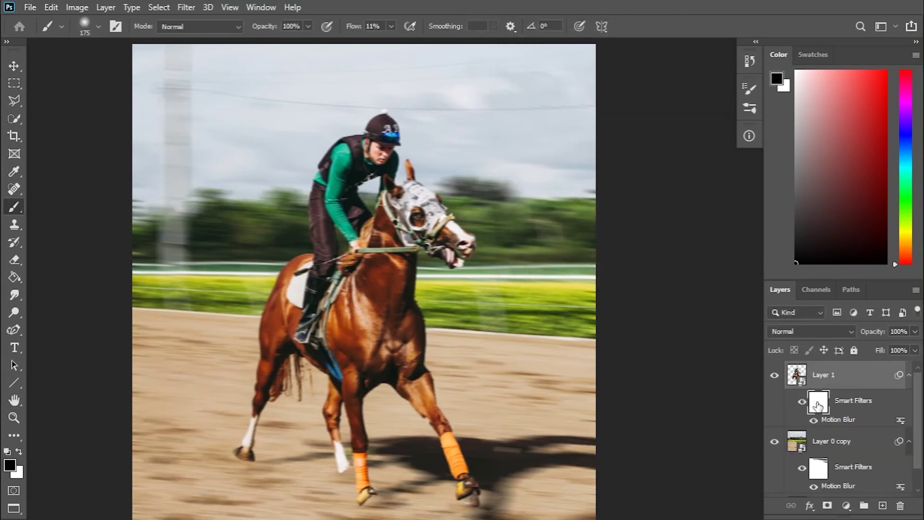
key("ctrl+i")
scroll(501, 295, "down", 2)
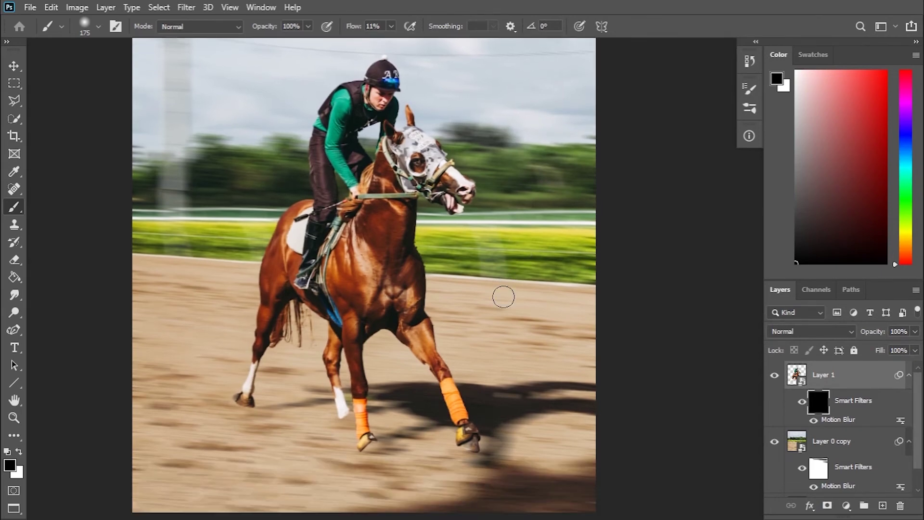
scroll(495, 316, "down", 2)
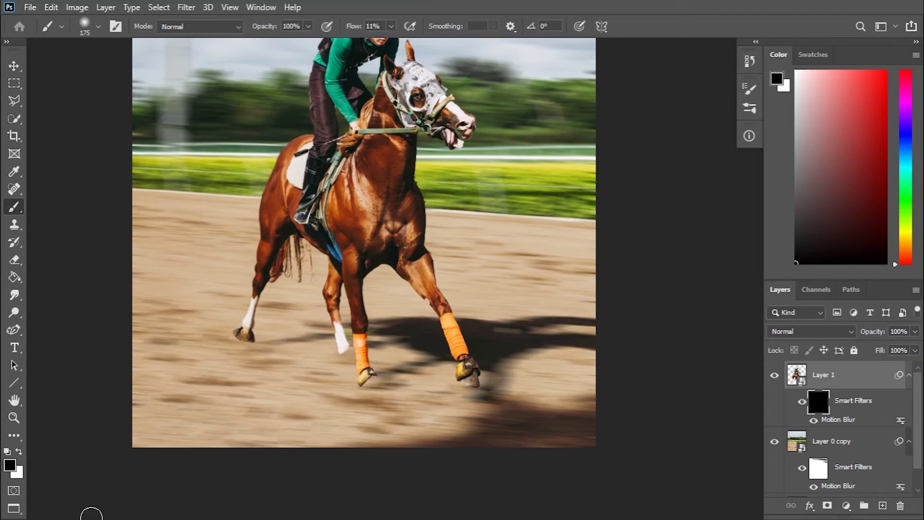
Paint white on the mask over the hooves and lower legs, then restore black.
left_click(19, 452)
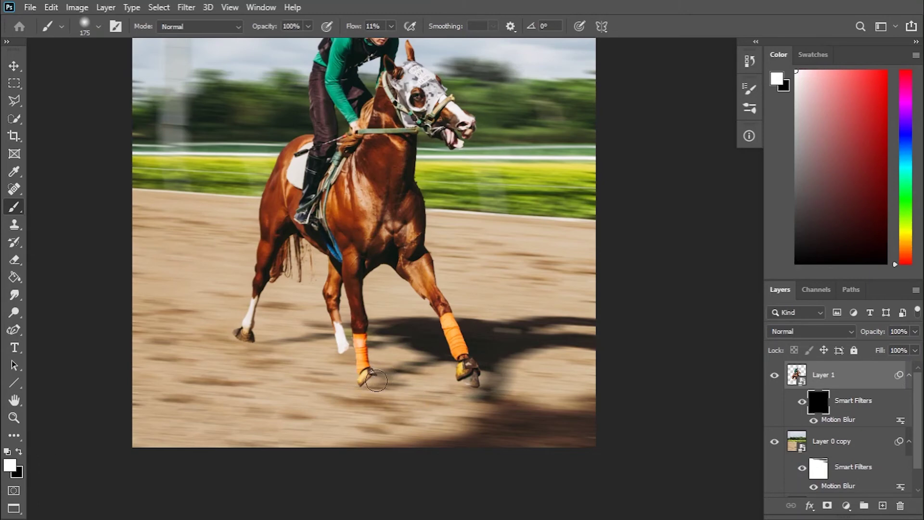
left_click_drag(376, 381, 351, 372)
left_click_drag(455, 374, 474, 385)
left_click_drag(333, 342, 354, 373)
mouse_move(228, 331)
left_mouse_down()
mouse_move(246, 320)
mouse_move(248, 327)
left_mouse_up()
left_click_drag(477, 364, 453, 369)
key("x")
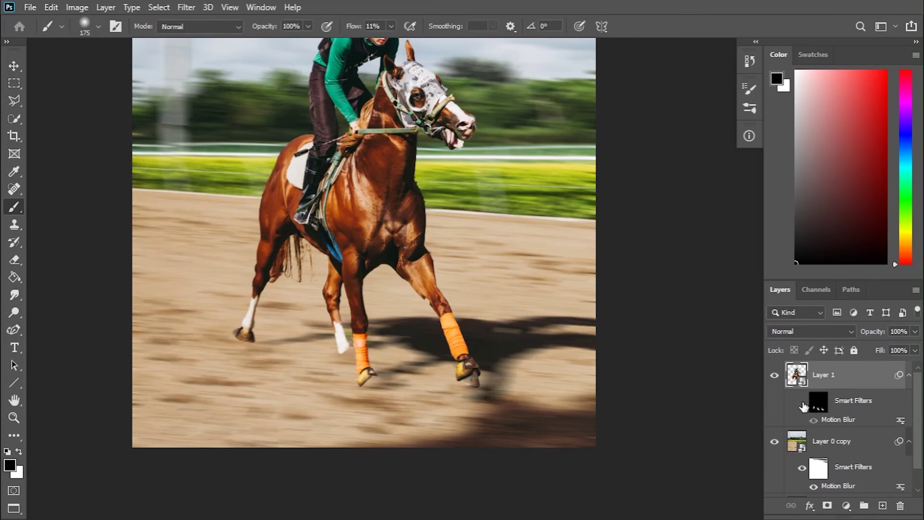
scroll(532, 243, "up", 3)
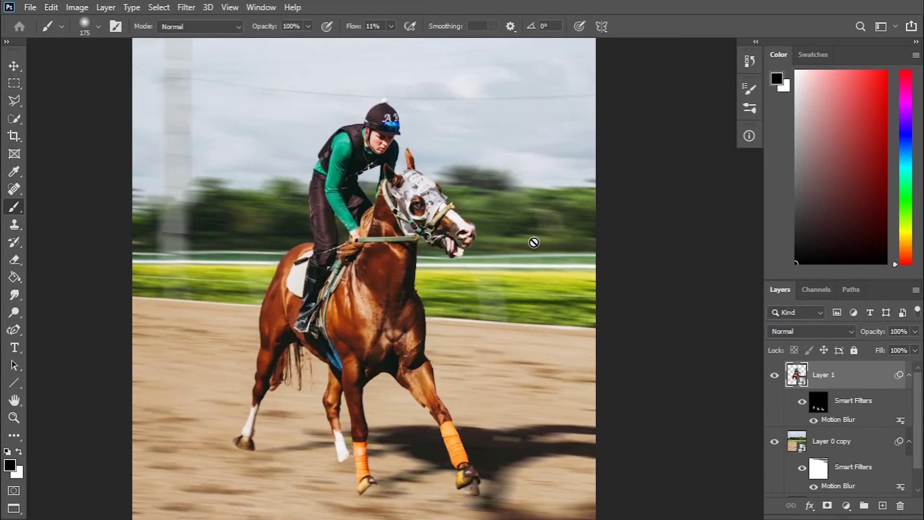
Reopen Layer 1's Motion Blur and increase the distance for a stronger blur.
double_click(833, 420)
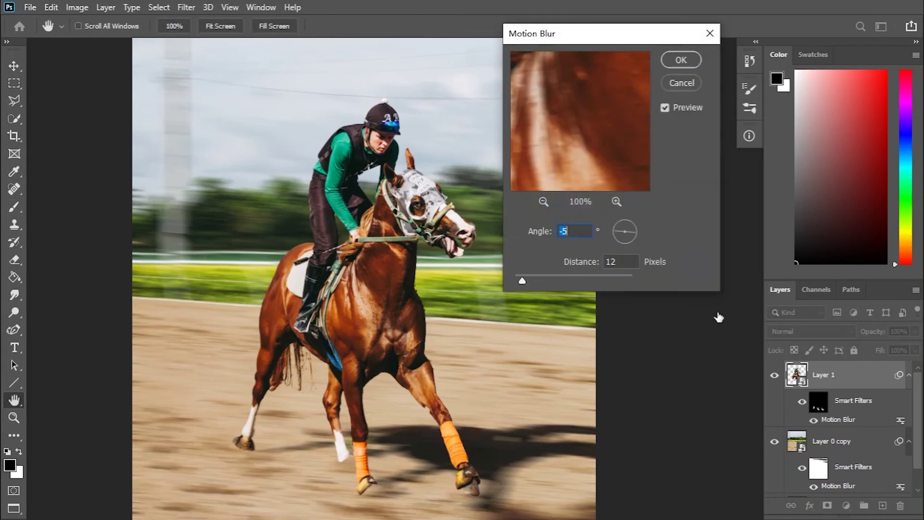
left_click_drag(528, 276, 533, 277)
left_click(536, 278)
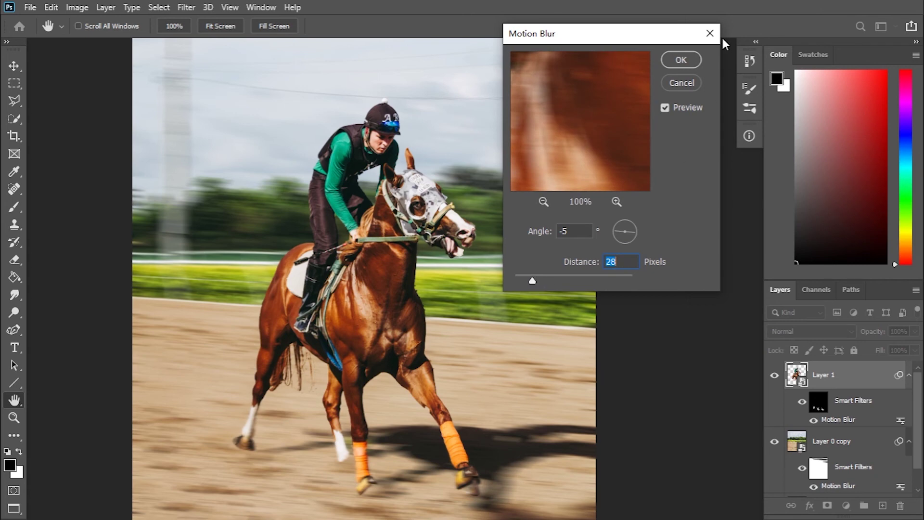
left_click(681, 60)
Target Layer 1's filter mask with a white brush at 4% flow for subtle painting.
key("b")
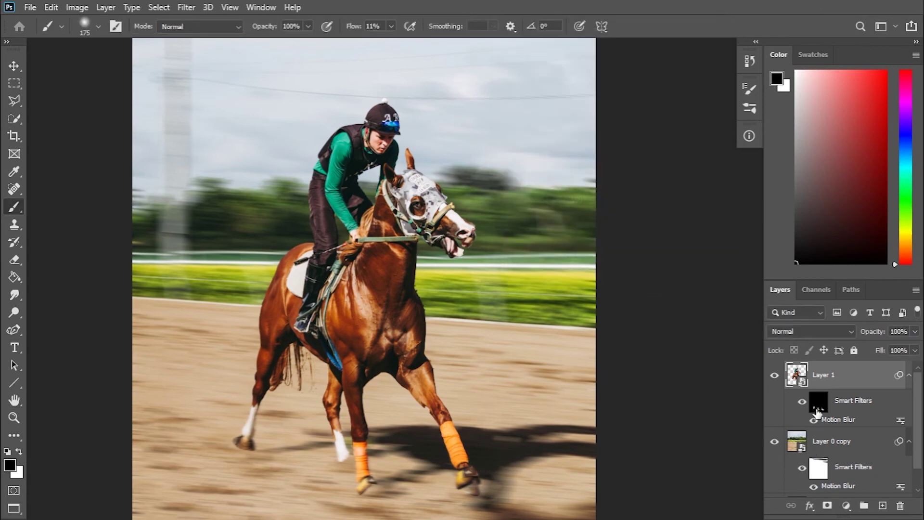
left_click(803, 403)
key("ctrl+minus")
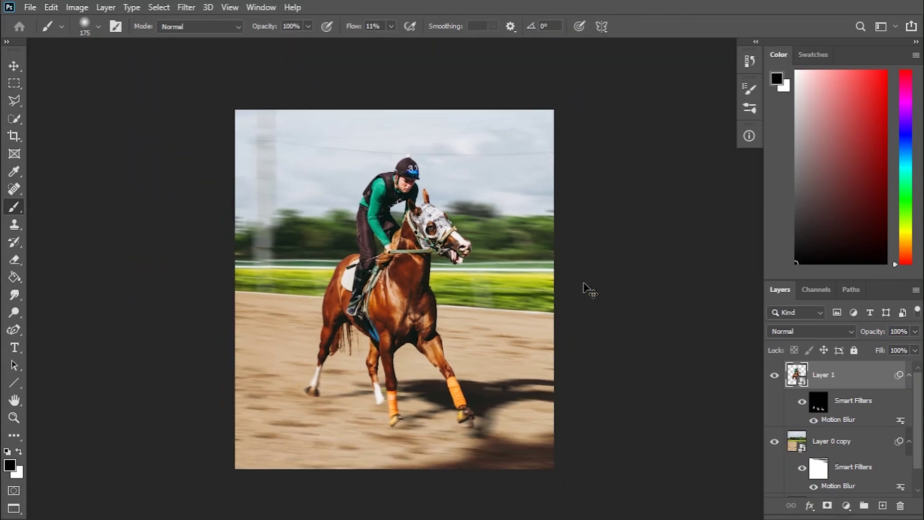
left_click(819, 406)
key("x")
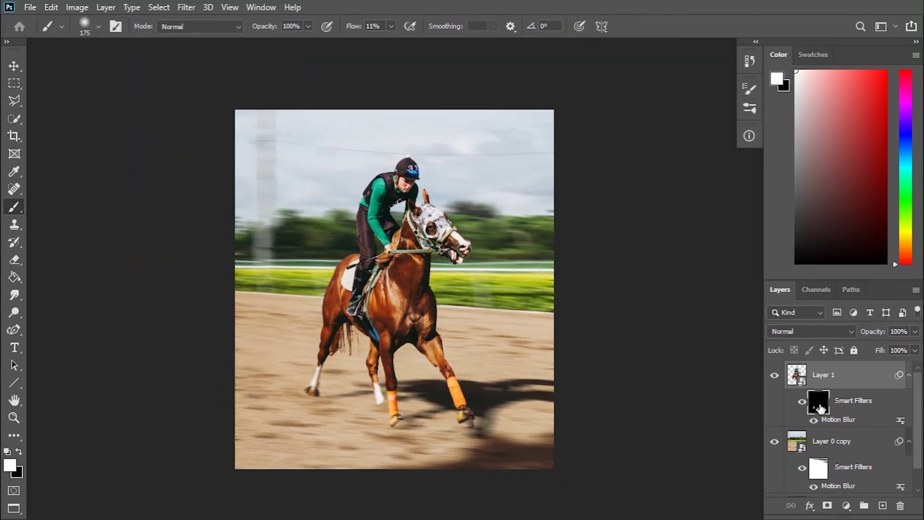
left_click_drag(356, 27, 349, 27)
Group Layer 1 and Layer 0 copy into Group 1, then toggle its visibility for before/after.
left_click(841, 448, "shift")
left_click(865, 506)
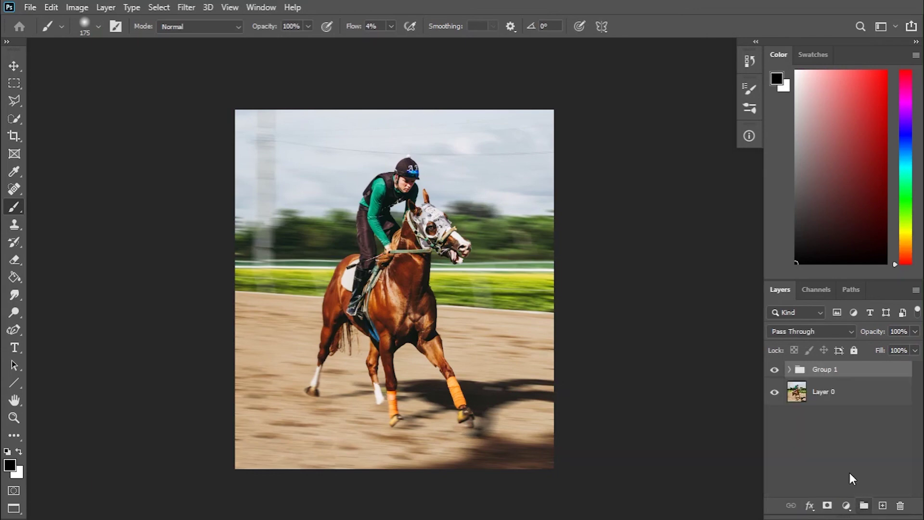
left_click(775, 370)
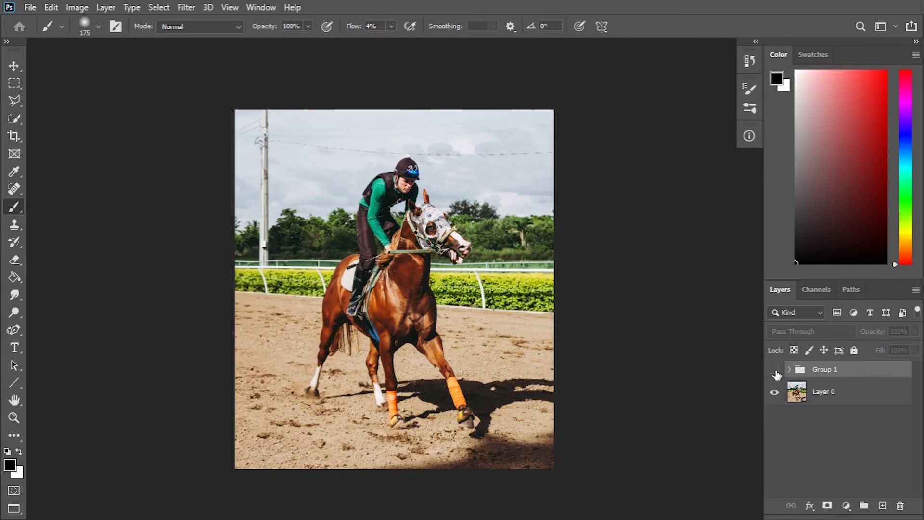
left_click(775, 370)
left_click(775, 371)
left_click(775, 371)
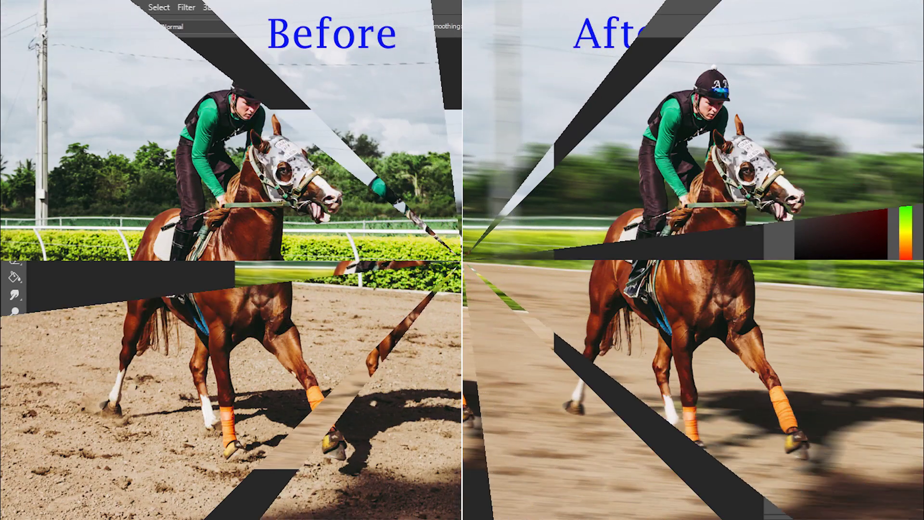